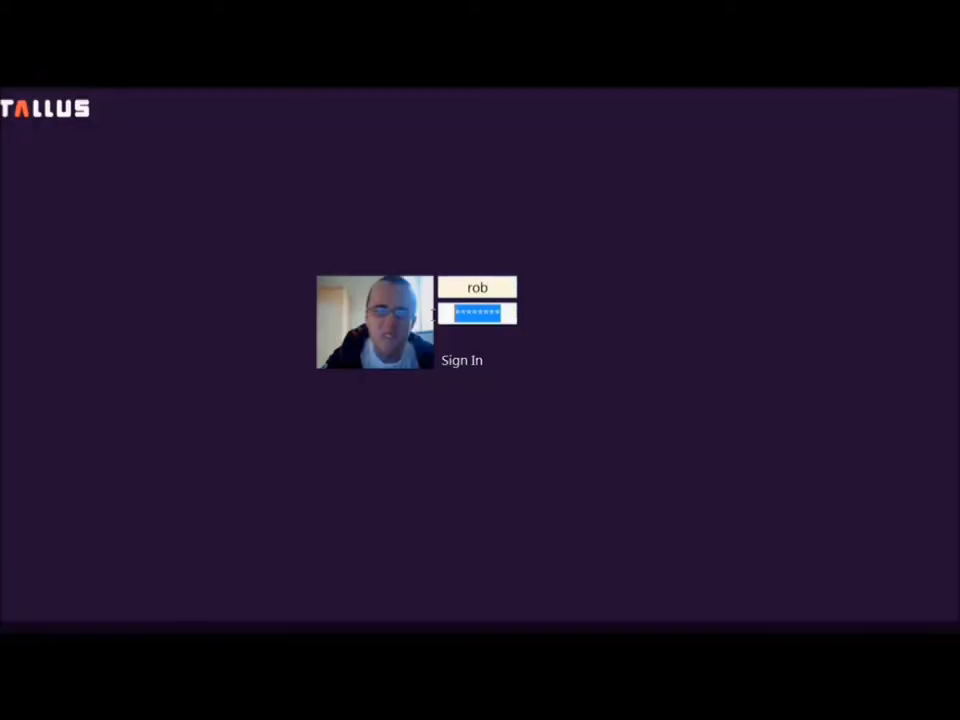
# Enter the student password and sign in to the TALLUS shell.
pyautogui.write('***')
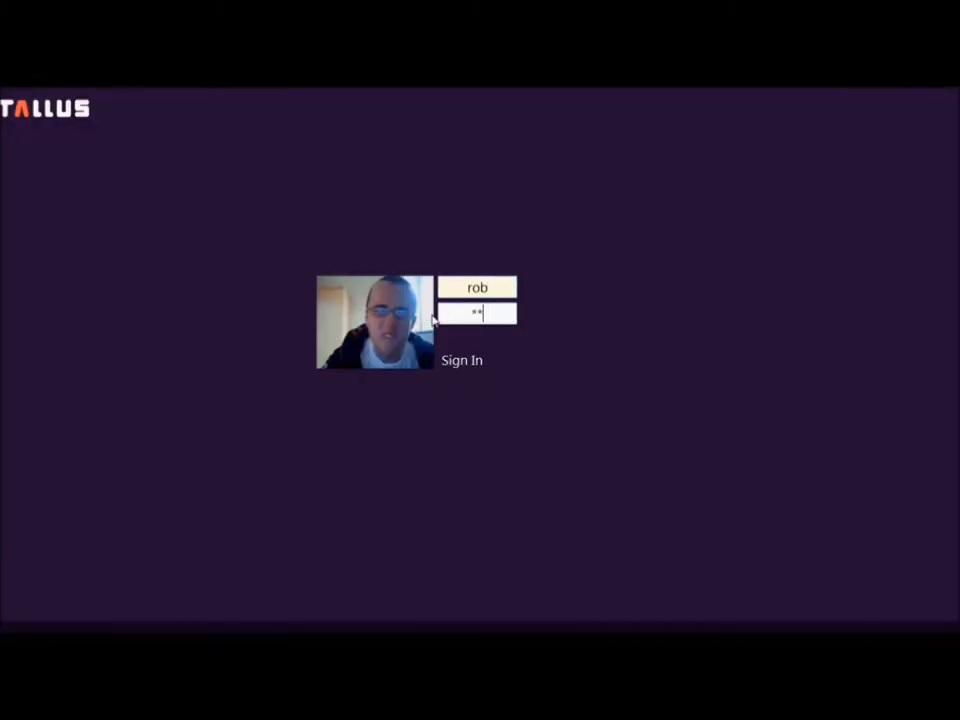
pyautogui.click(458, 362)
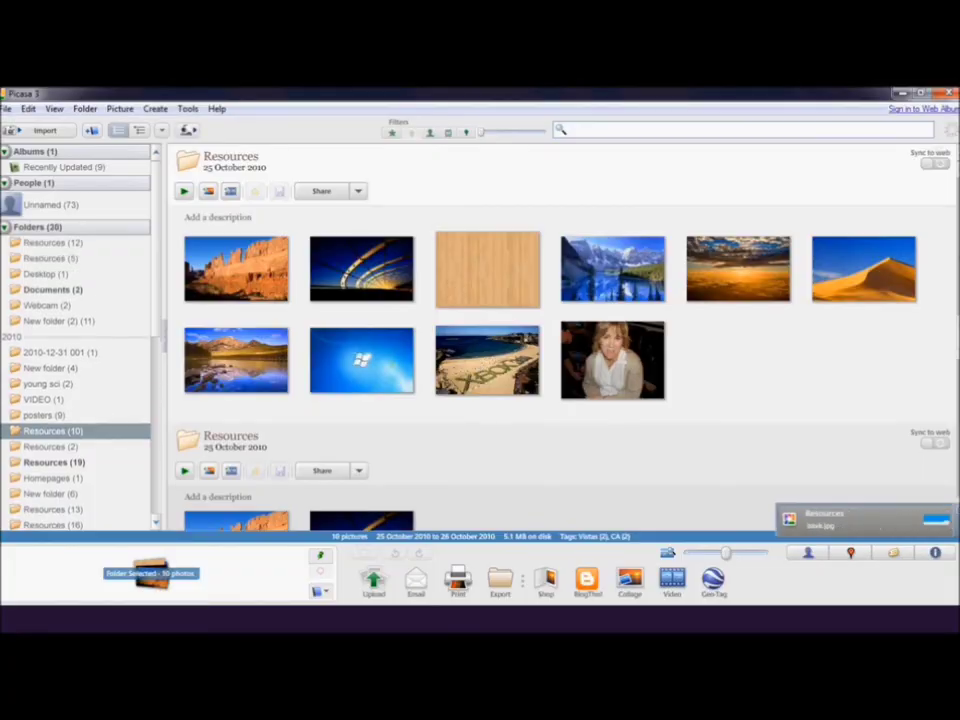
# Restore the full-screen Picasa 3 photo library to a smaller window.
pyautogui.moveTo(519, 107); pyautogui.dragTo(418, 193)
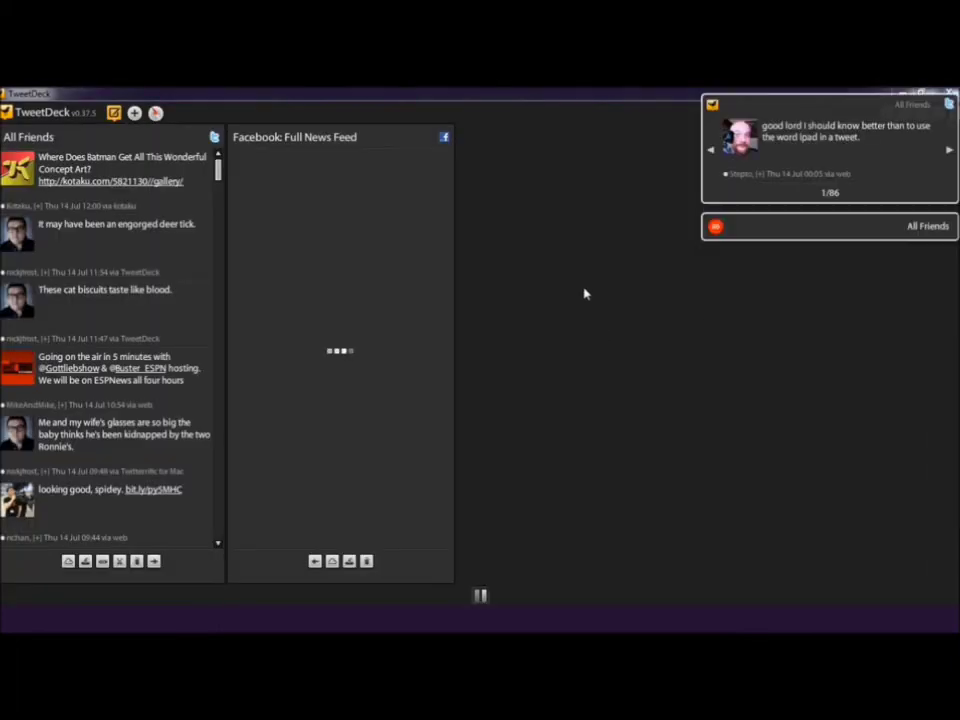
# Restore the TweetDeck window, scroll through the All Friends feed, and close TweetDeck.
pyautogui.moveTo(510, 96); pyautogui.dragTo(448, 100)
pyautogui.scroll(-3, 422, 289)
pyautogui.scroll(-3, 422, 289)
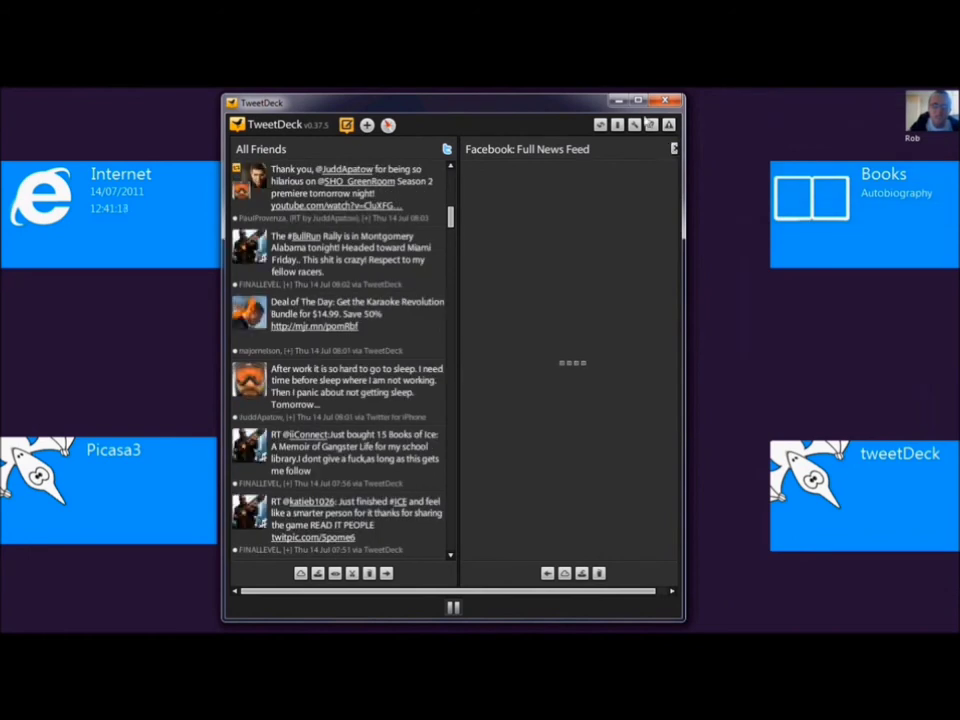
pyautogui.click(660, 101)
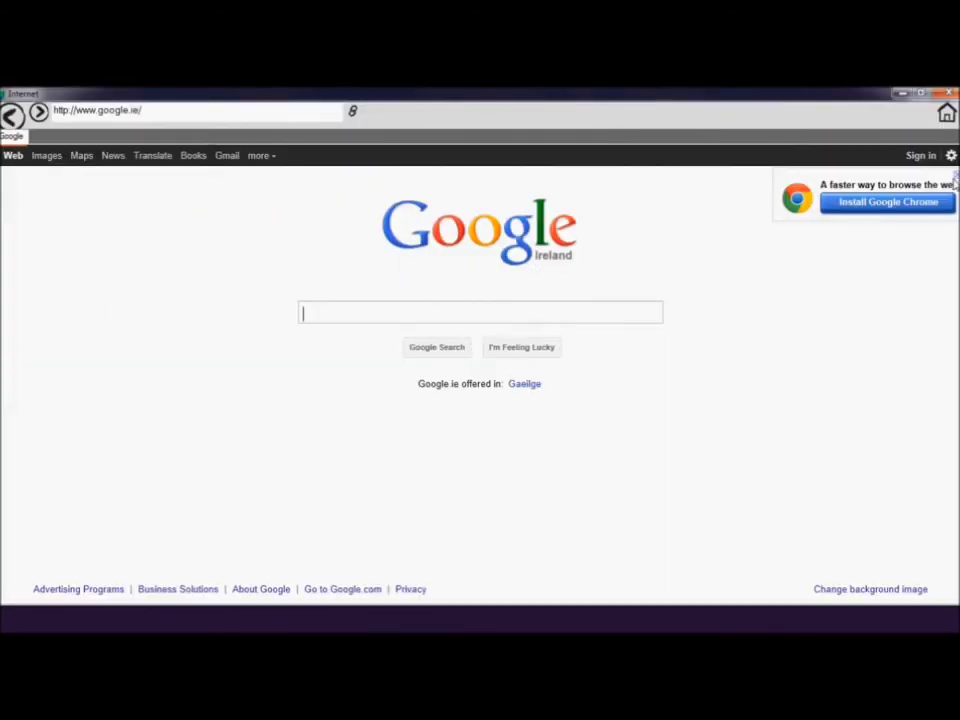
# Search Google for 'facebook login'.
pyautogui.click(379, 321)
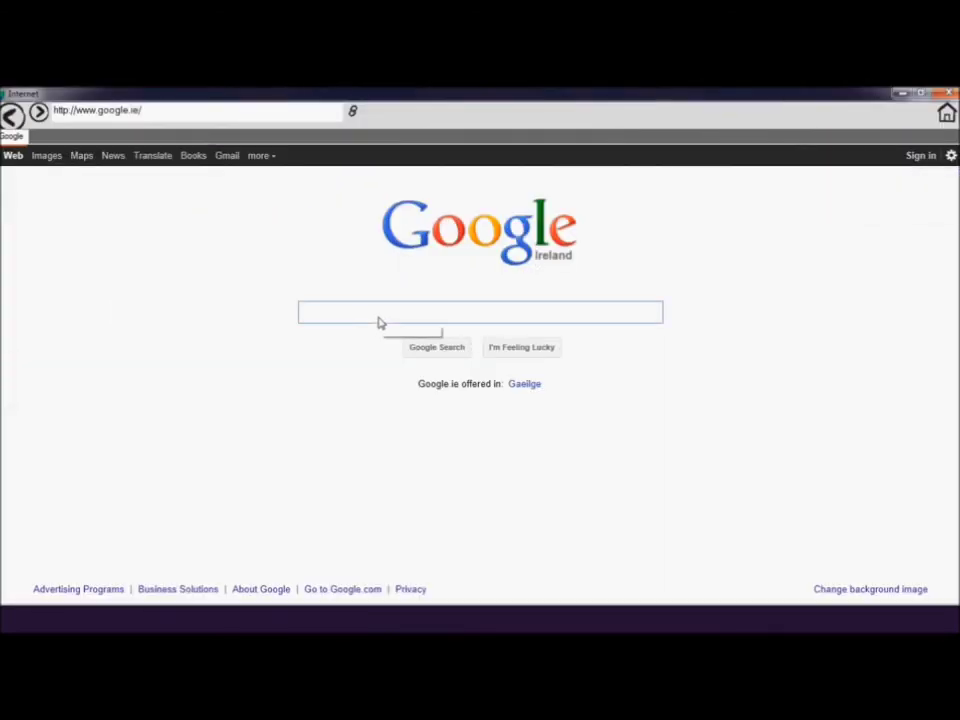
pyautogui.write('faceb')
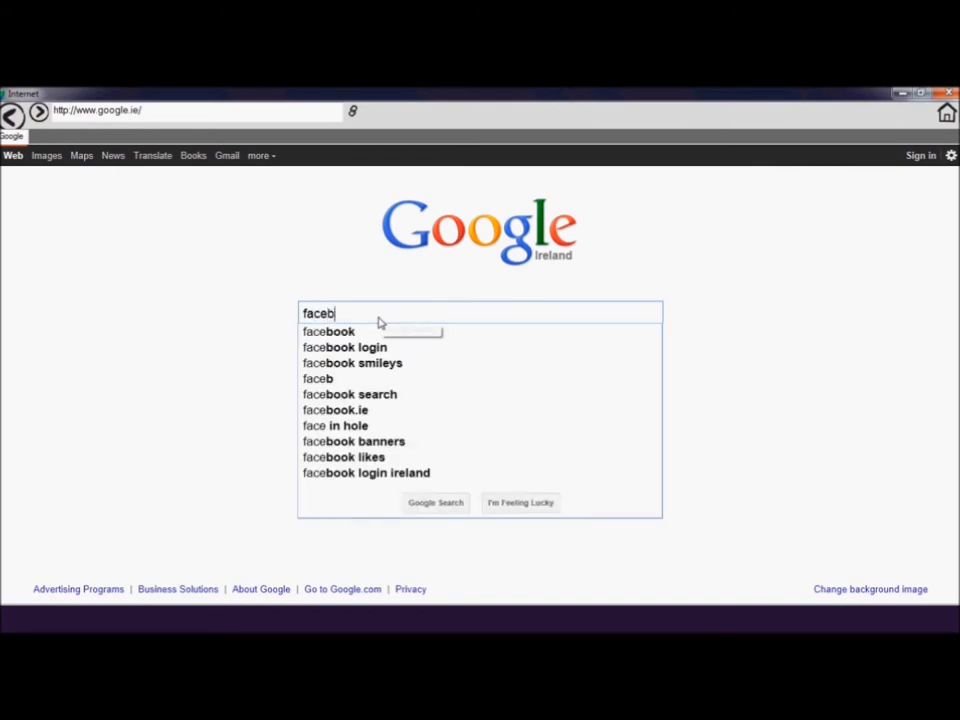
pyautogui.write('ook login')
pyautogui.click(430, 350)
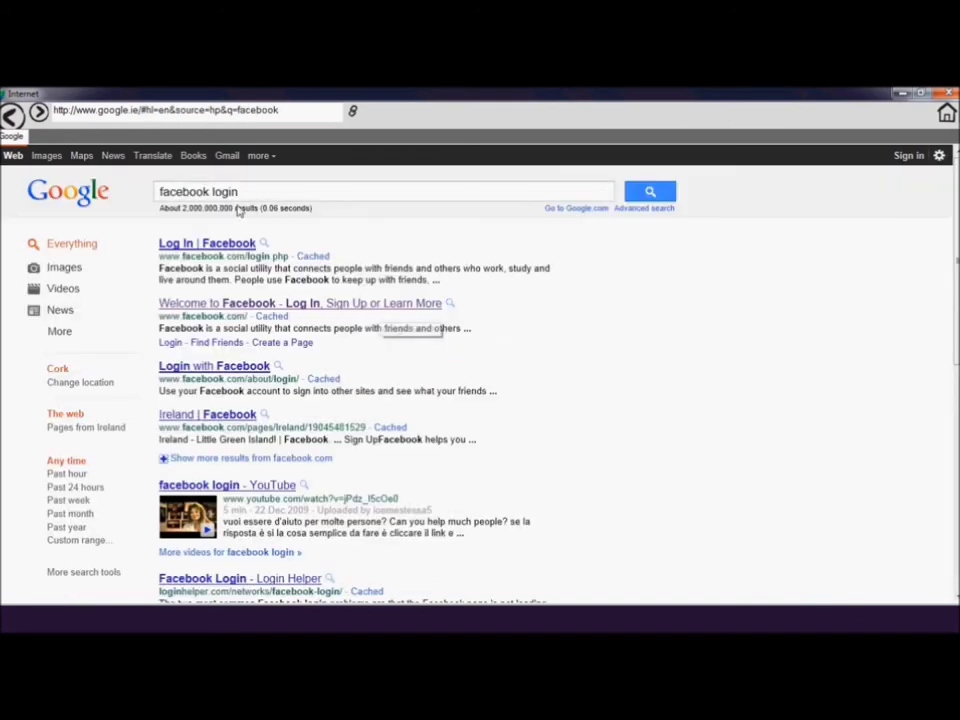
# Open the Welcome to Facebook result, return to Google, close the browser, and show the profile card.
pyautogui.click(243, 304)
pyautogui.hotkey('alt', 'Home')
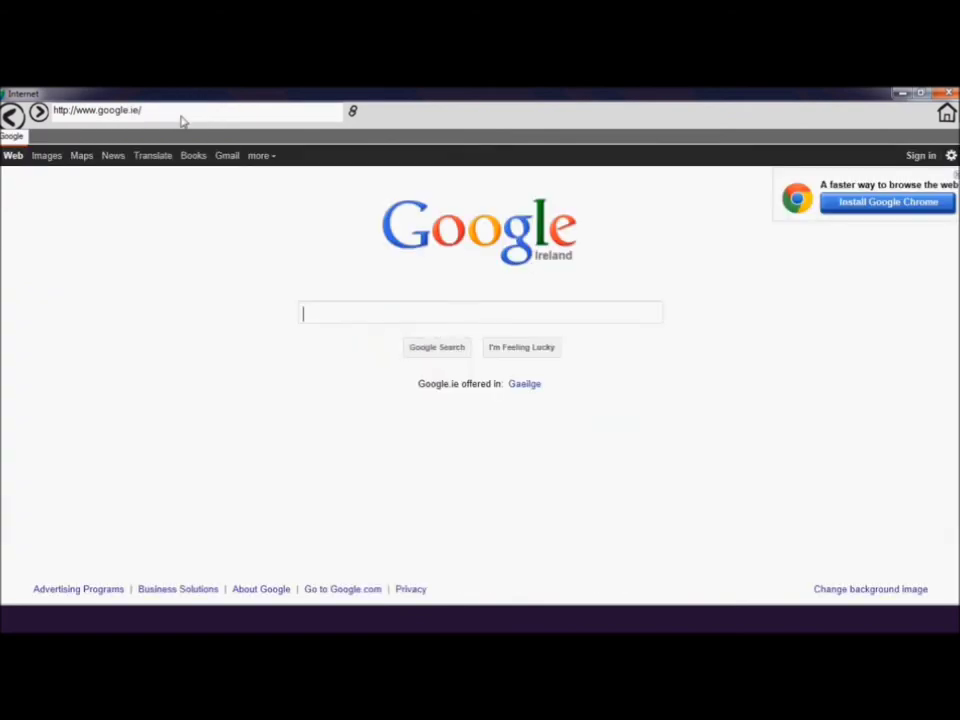
pyautogui.click(948, 93)
pyautogui.click(897, 203)
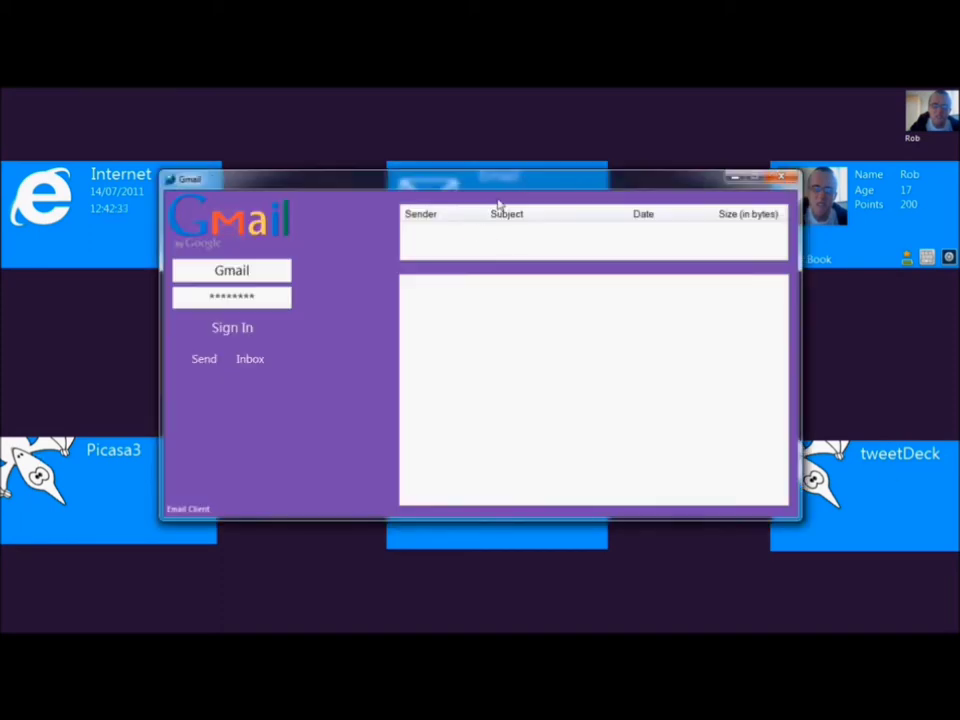
# Sign in to the Gmail client with the account's e-mail address and password.
pyautogui.moveTo(519, 182); pyautogui.dragTo(366, 180)
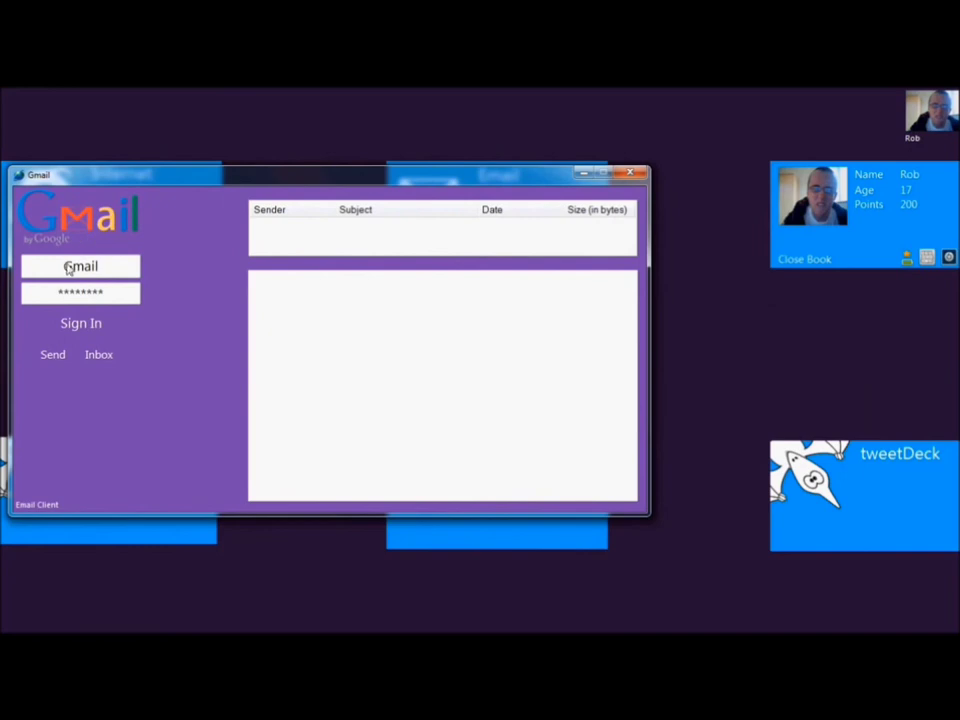
pyautogui.doubleClick(68, 268)
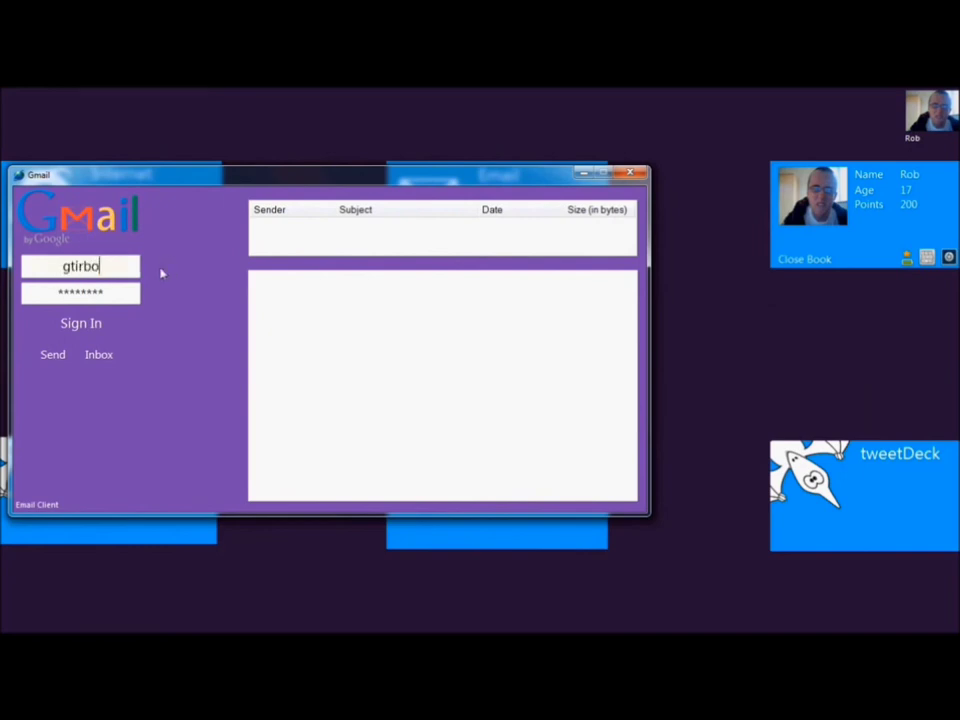
pyautogui.click(85, 268)
pyautogui.press('BackSpace')
pyautogui.press('BackSpace')
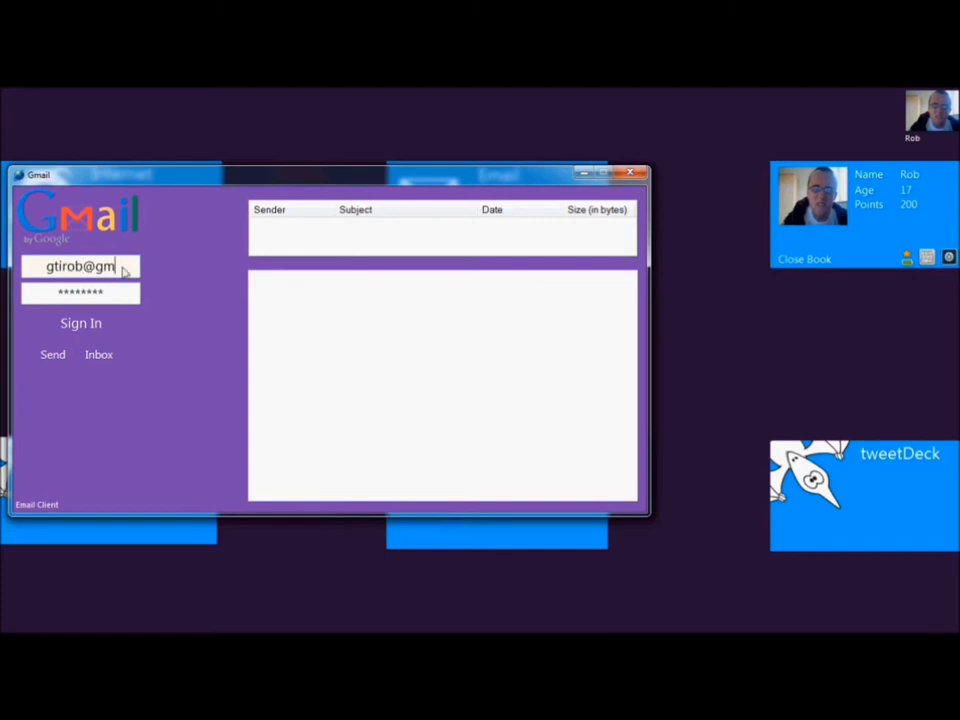
pyautogui.press('Tab')
pyautogui.write('*****')
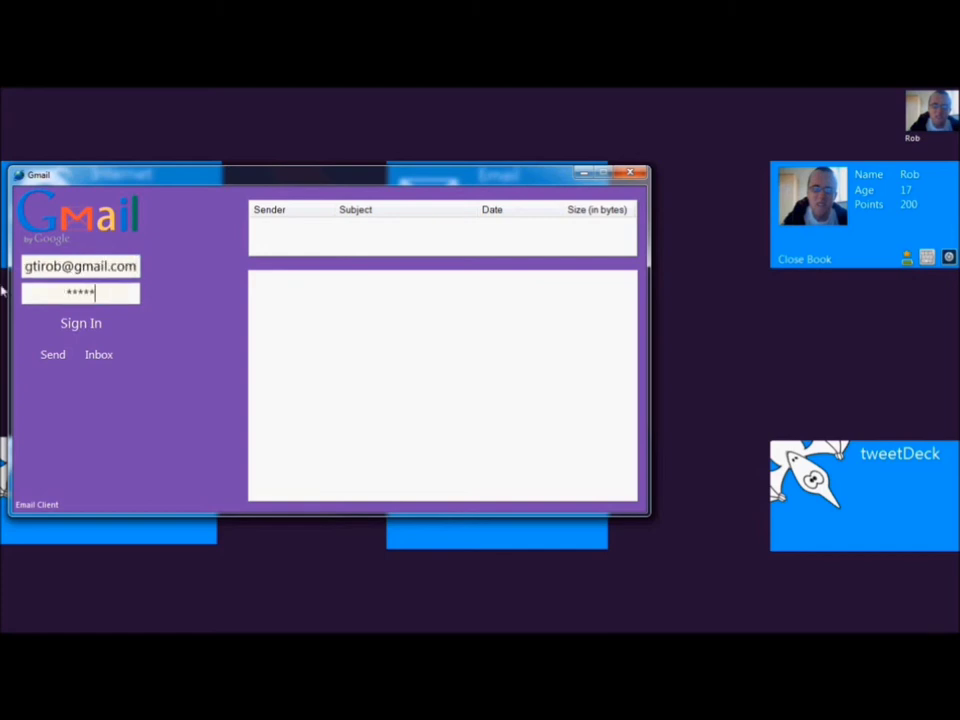
pyautogui.write('***')
pyautogui.click(87, 325)
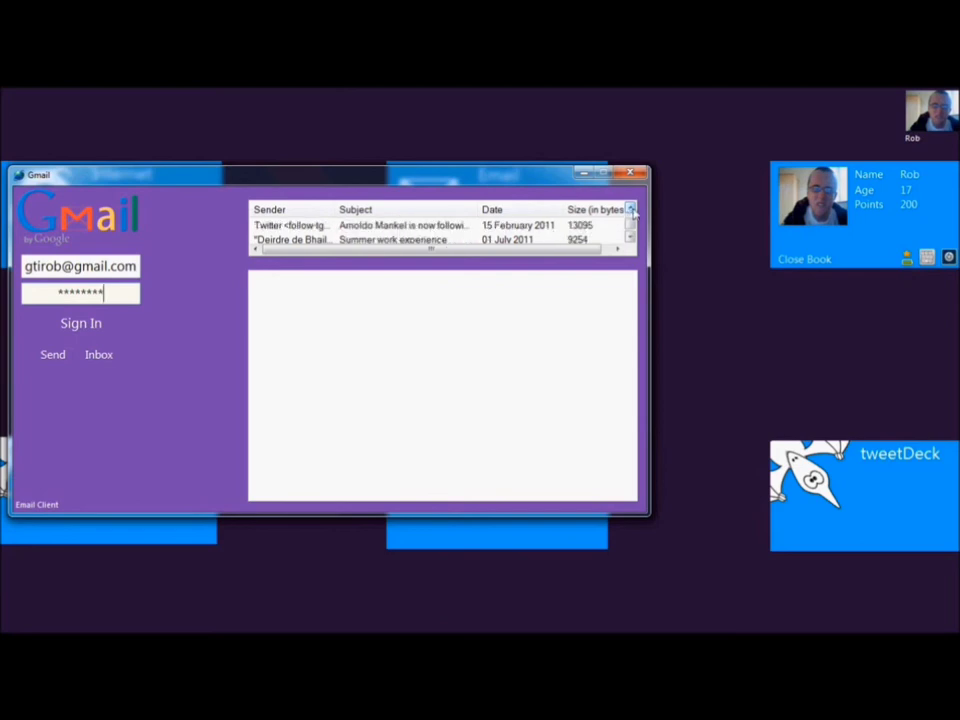
# Read the AdSense, Cork Opera House, Re: pdf file and Twitter messages, then close Gmail.
pyautogui.click(416, 226)
pyautogui.click(414, 240)
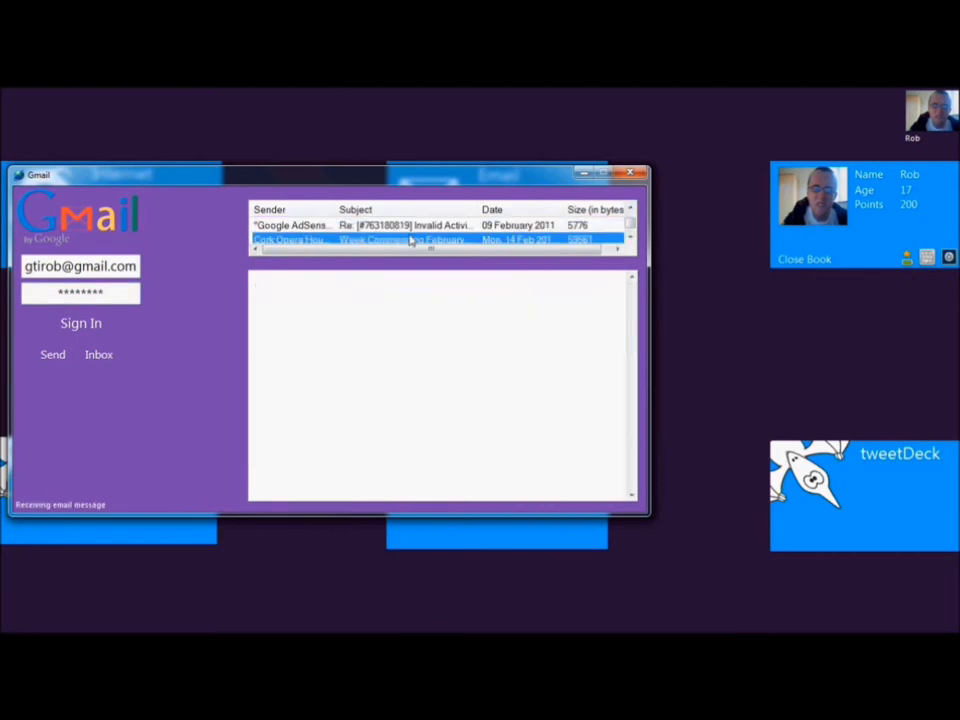
pyautogui.click(404, 240)
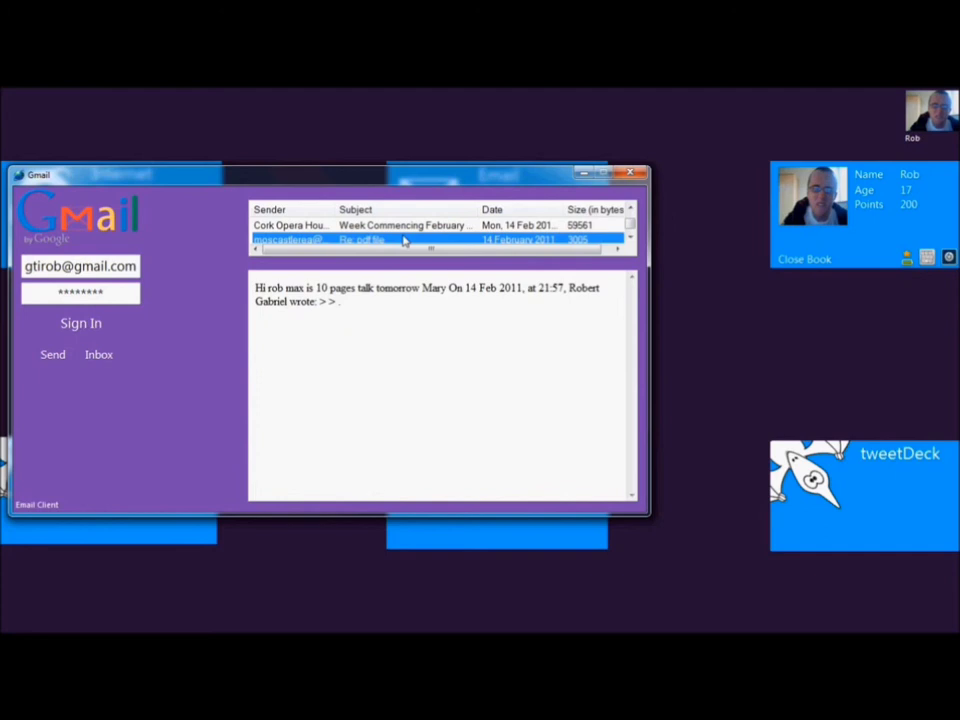
pyautogui.click(407, 238)
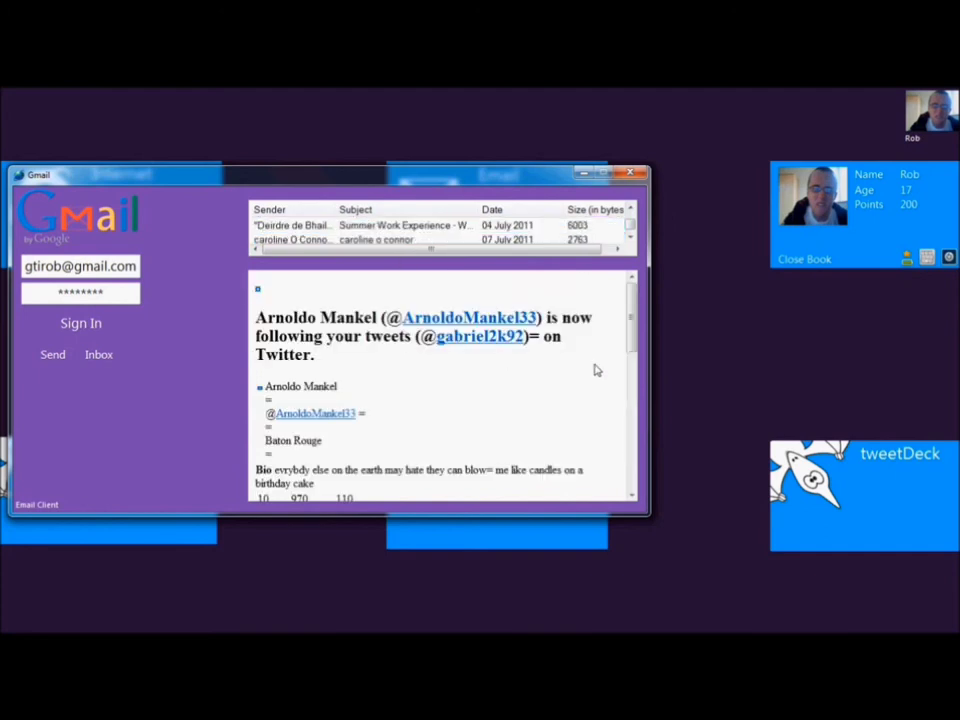
pyautogui.scroll(-6, 595, 370)
pyautogui.click(610, 240)
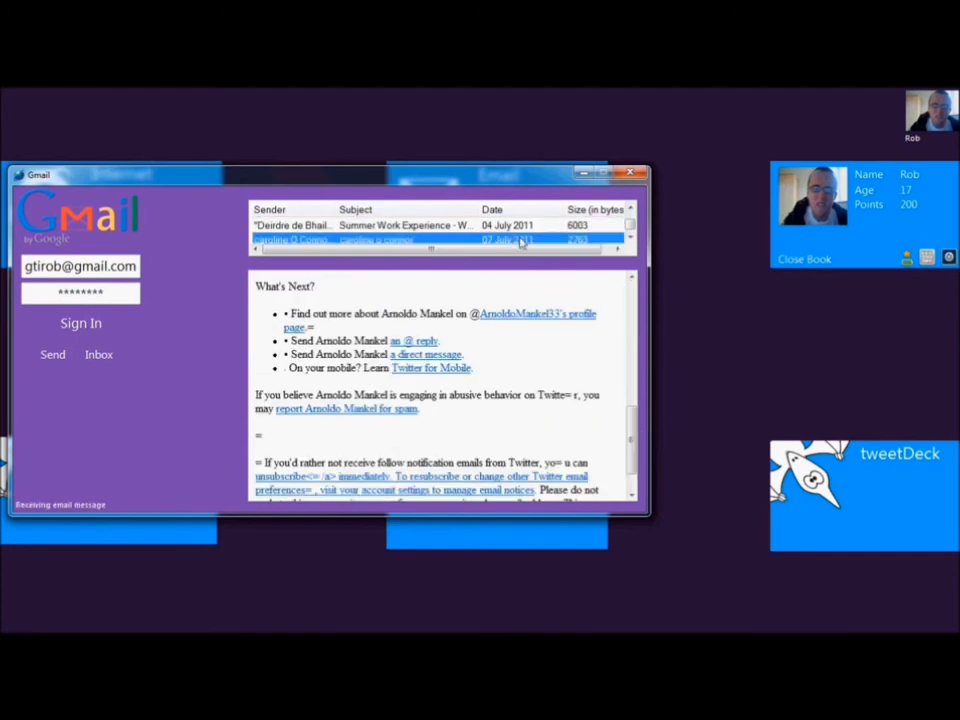
pyautogui.click(632, 176)
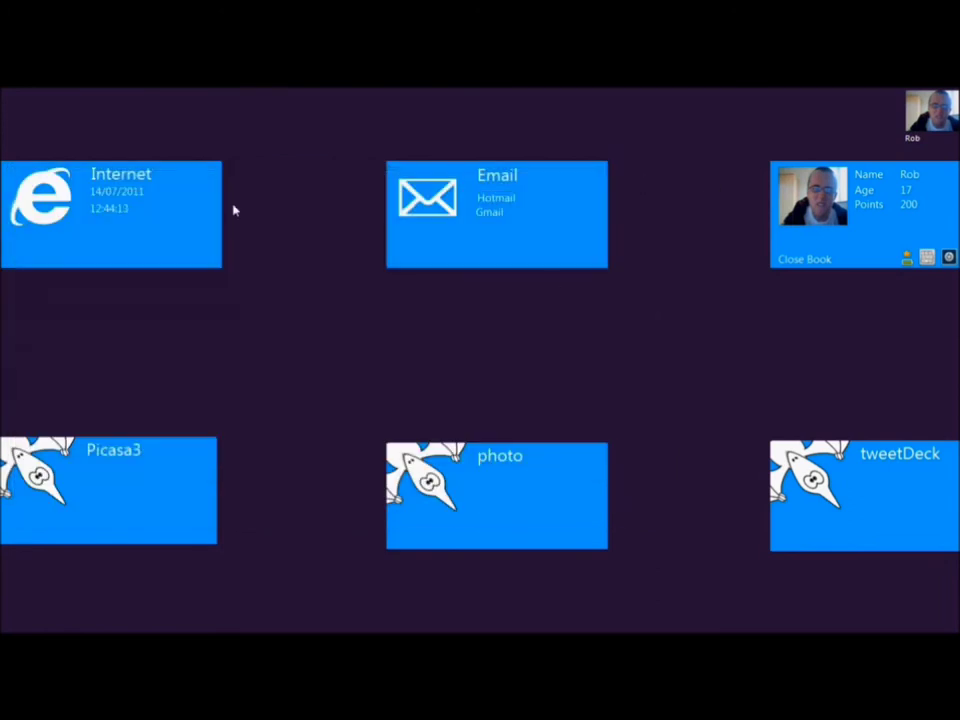
pyautogui.click(496, 200)
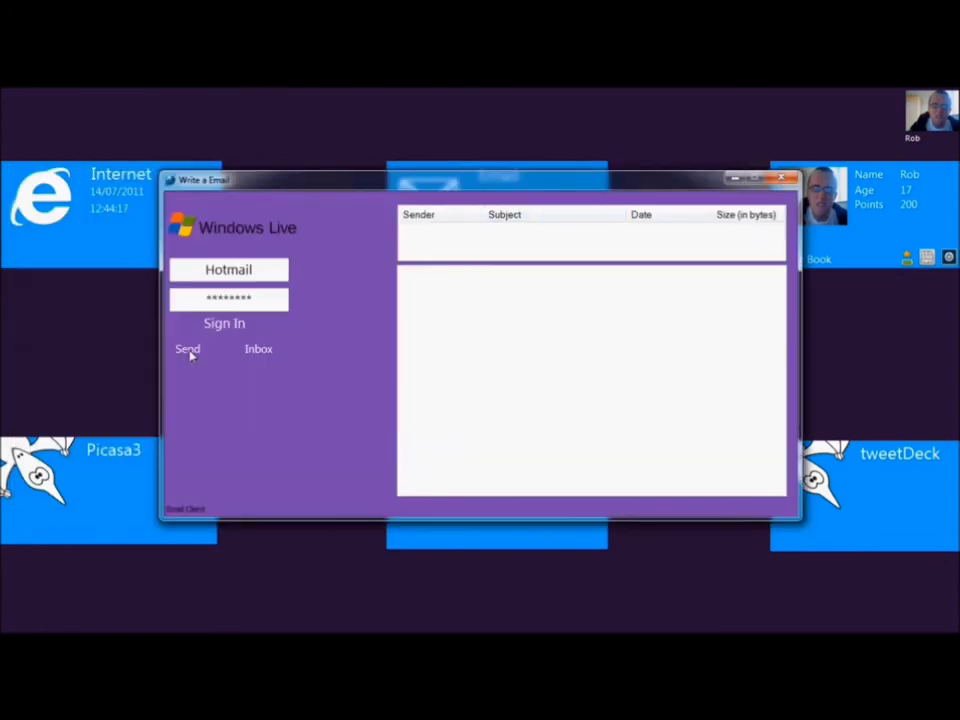
pyautogui.click(188, 351)
pyautogui.click(262, 352)
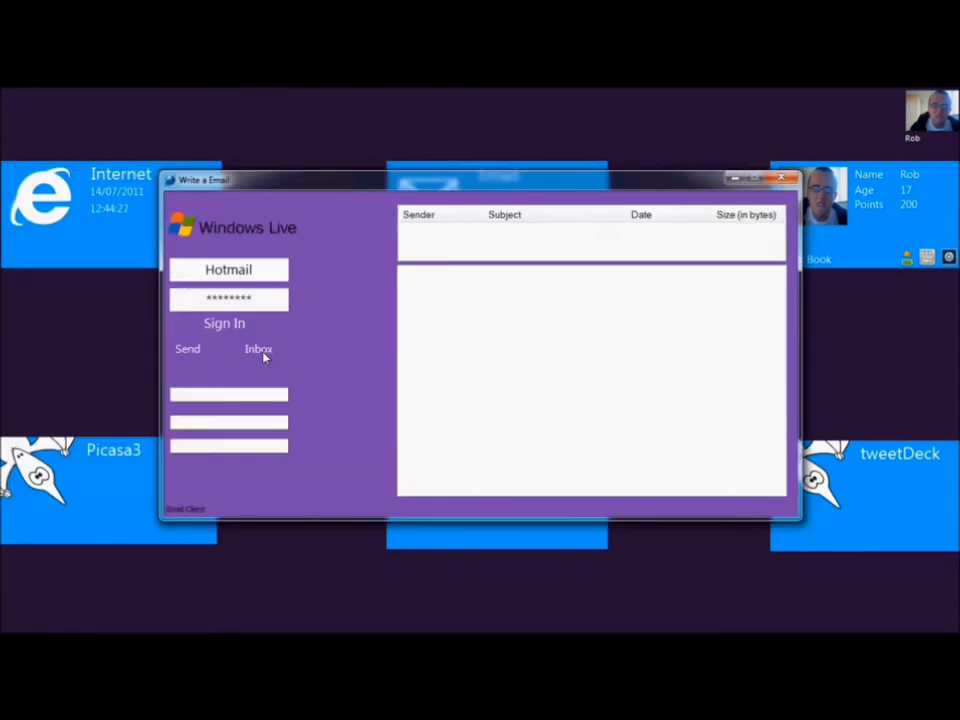
pyautogui.click(782, 178)
pyautogui.click(511, 199)
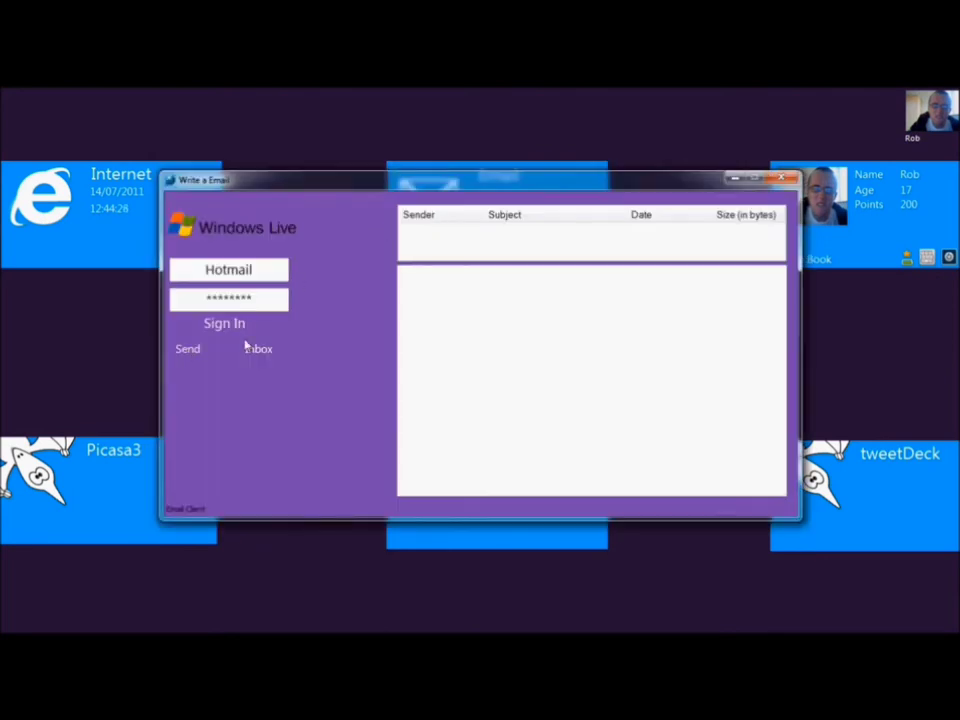
pyautogui.click(782, 180)
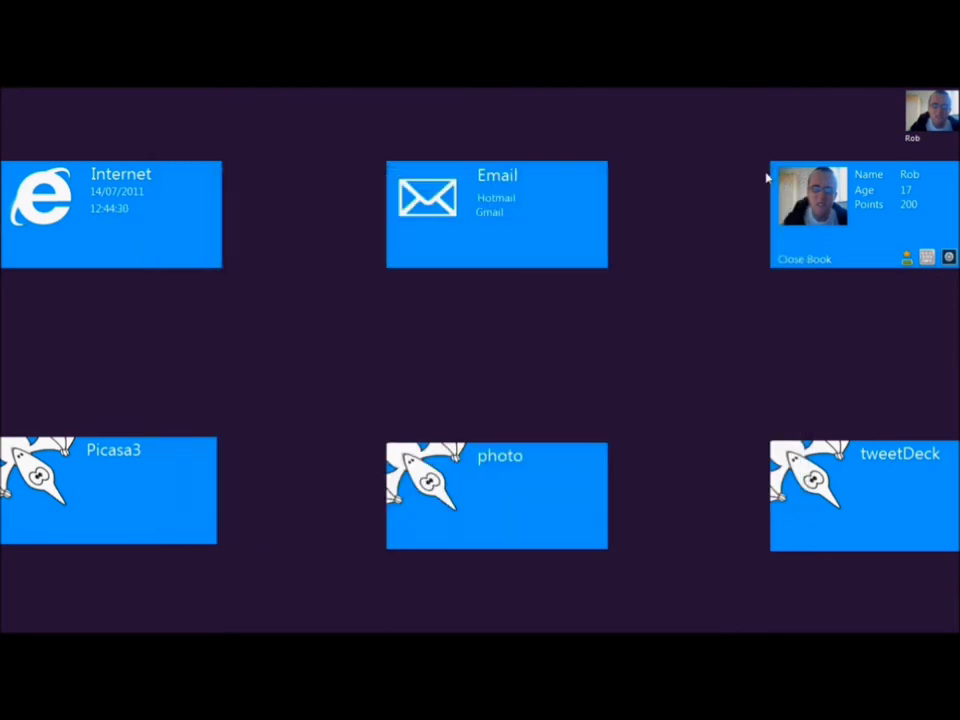
pyautogui.click(808, 260)
# Open a book from the collection, page forward to the cast list, and close it.
pyautogui.click(811, 196)
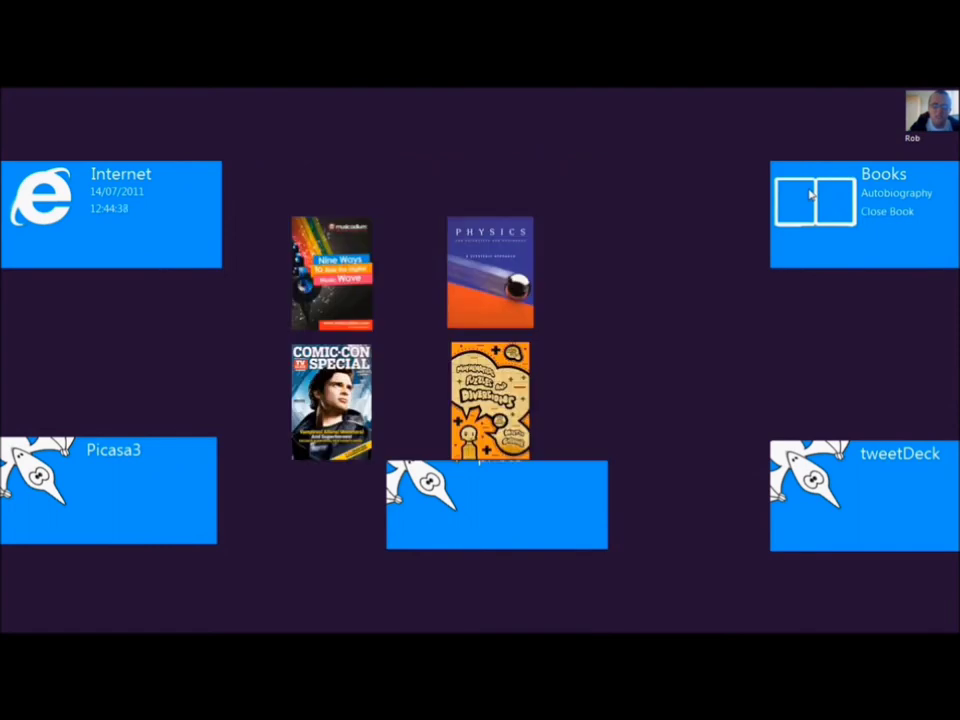
pyautogui.click(340, 275)
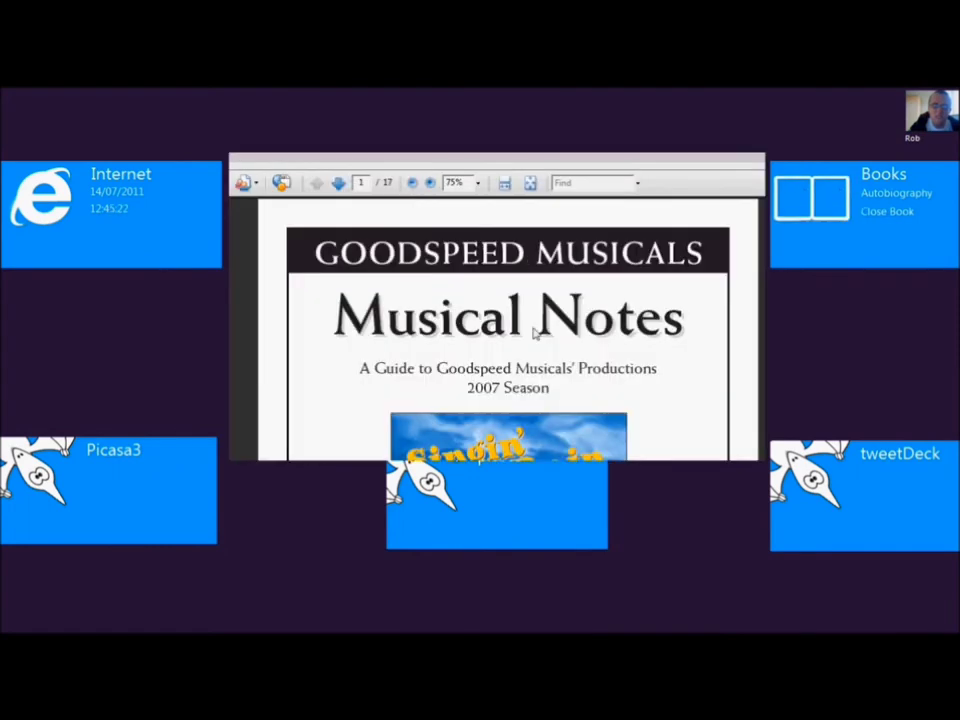
pyautogui.scroll(-5, 535, 335)
pyautogui.click(339, 183)
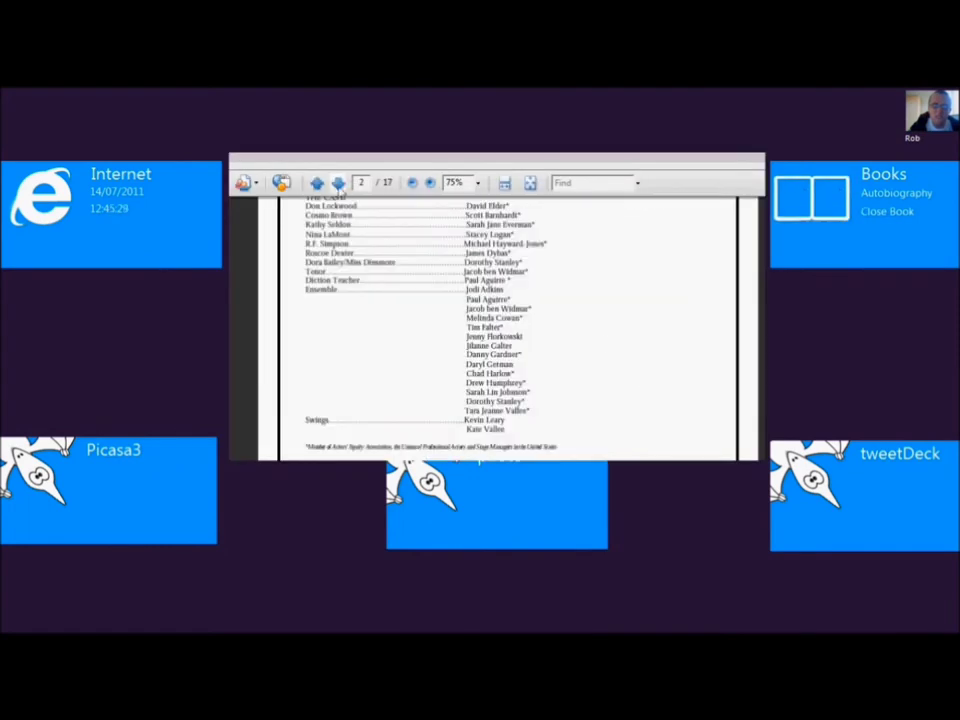
pyautogui.press('Escape')
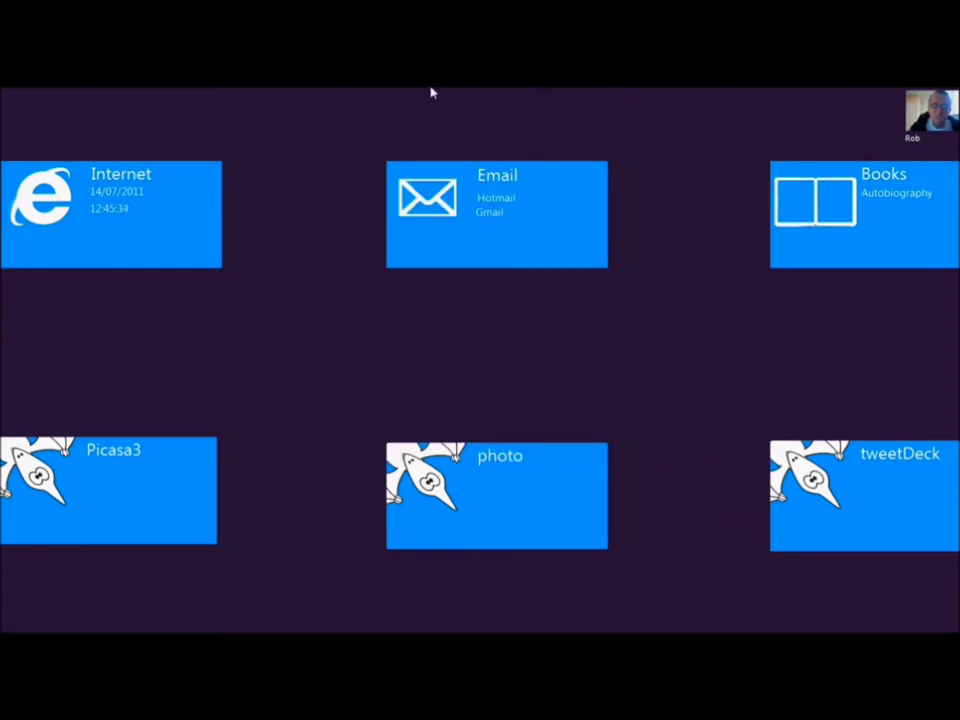
# Leave the student profile and sign in with the administrator name and password.
pyautogui.click(779, 264)
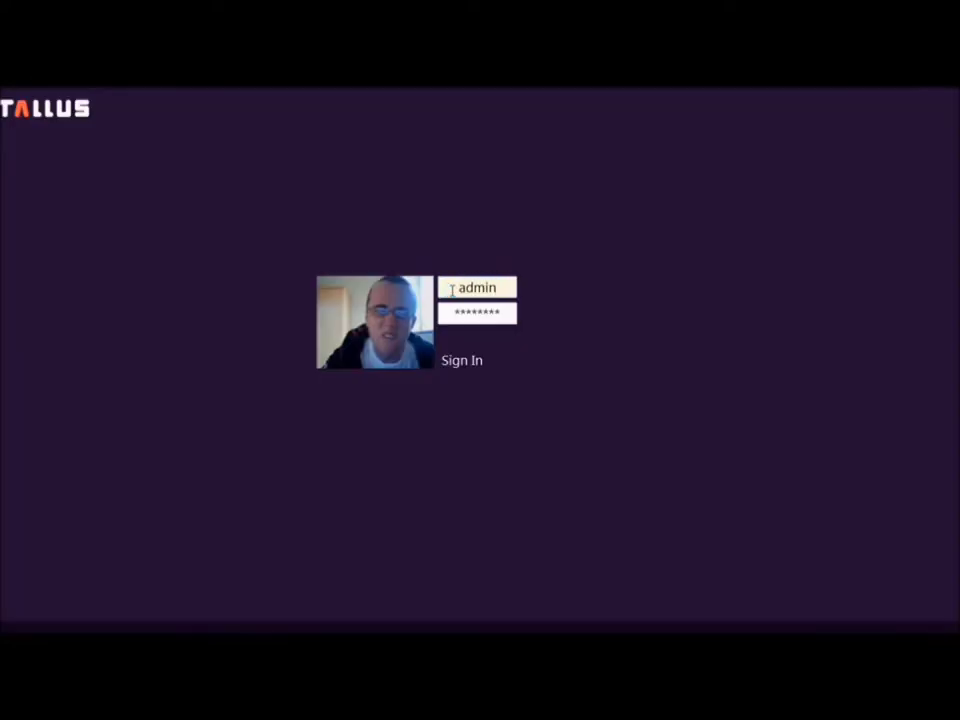
pyautogui.click(508, 313)
pyautogui.write('adm')
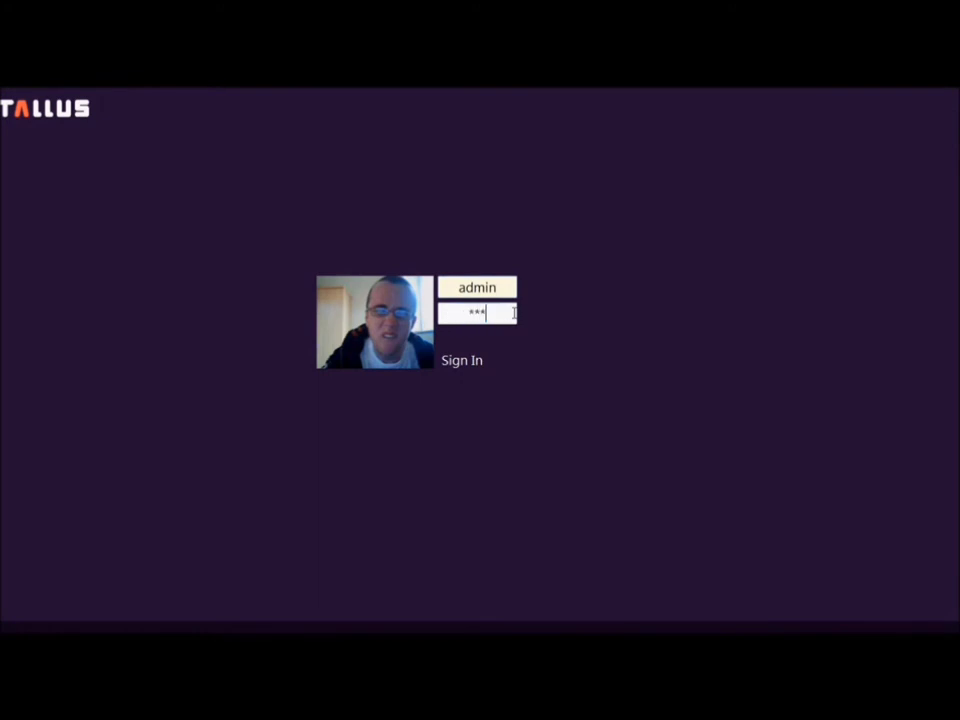
pyautogui.write('in')
pyautogui.click(467, 364)
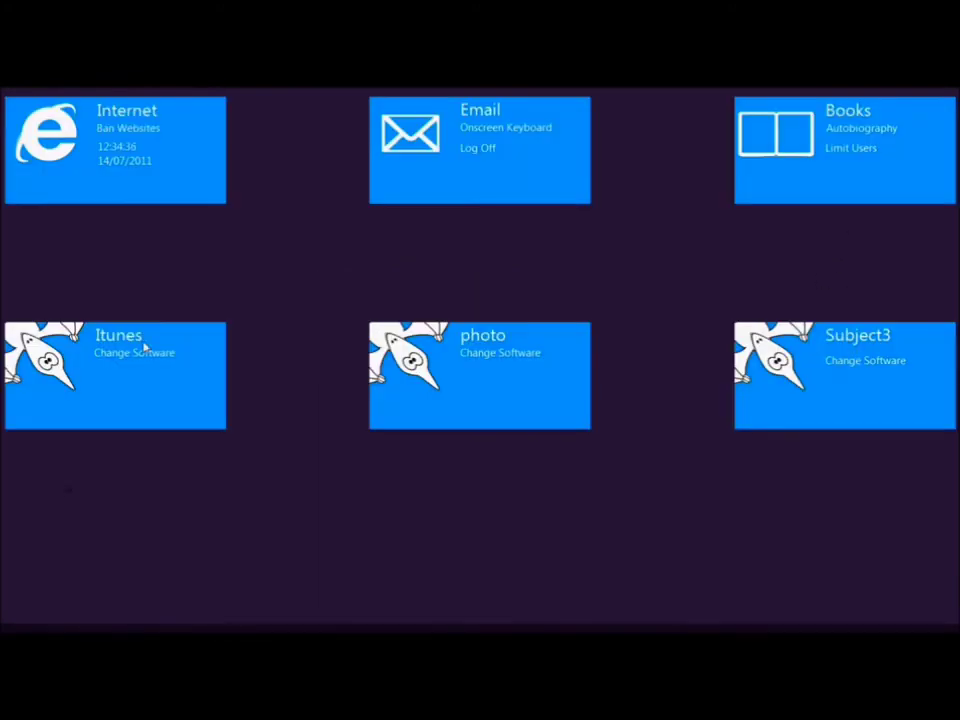
# Point the Itunes tile at C:\Program Files\Google\Picasa3\Picasa3.
pyautogui.click(134, 358)
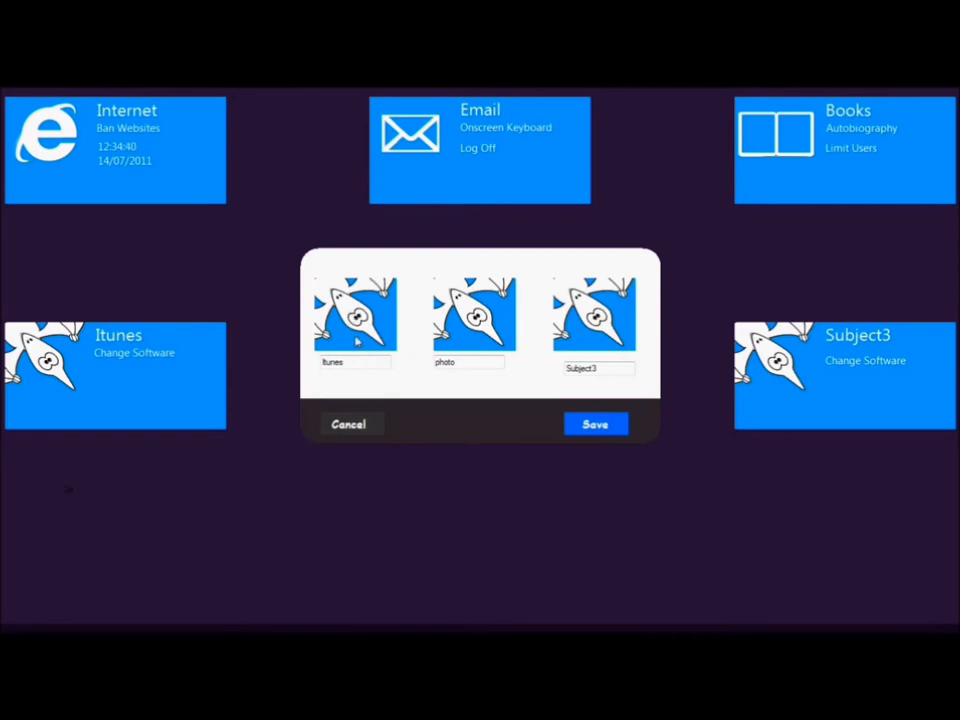
pyautogui.click(356, 340)
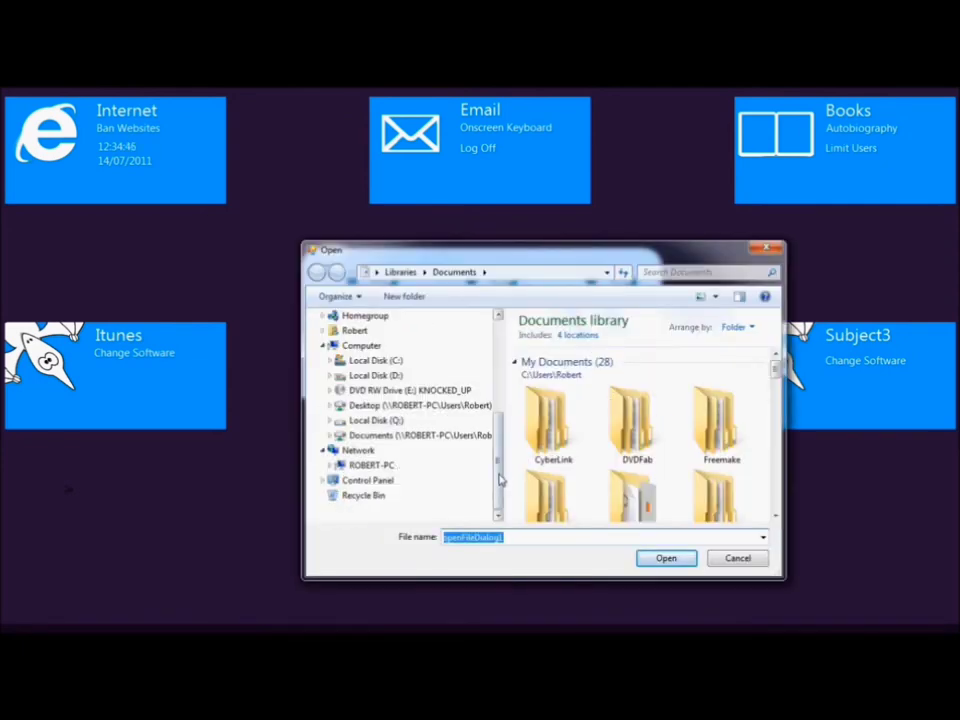
pyautogui.scroll(5, 400, 450)
pyautogui.scroll(-2, 380, 460)
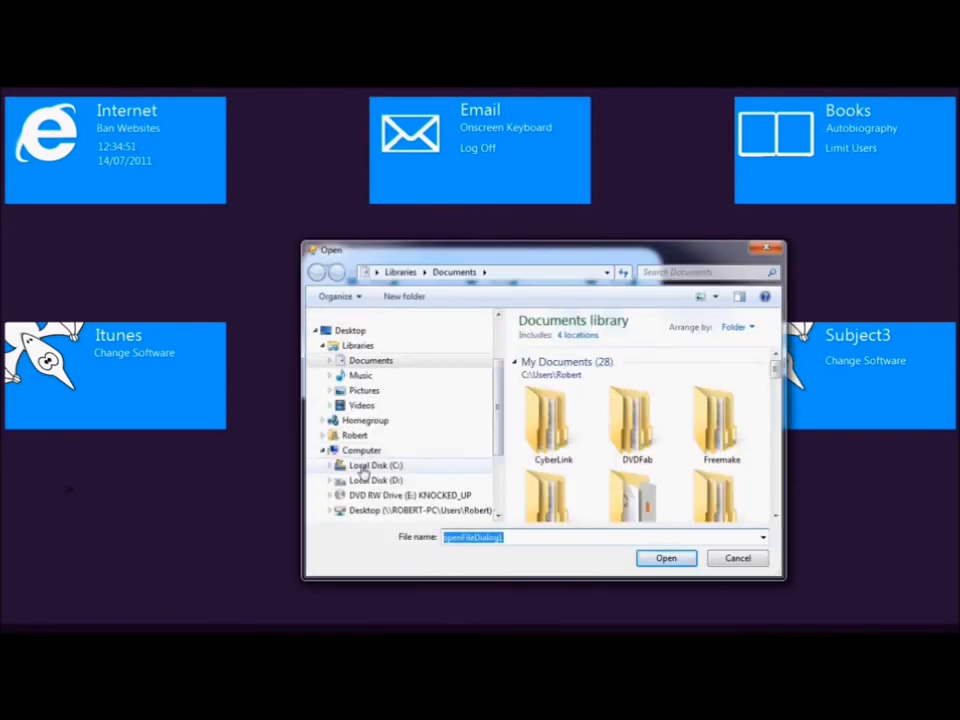
pyautogui.click(366, 468)
pyautogui.scroll(-3, 545, 450)
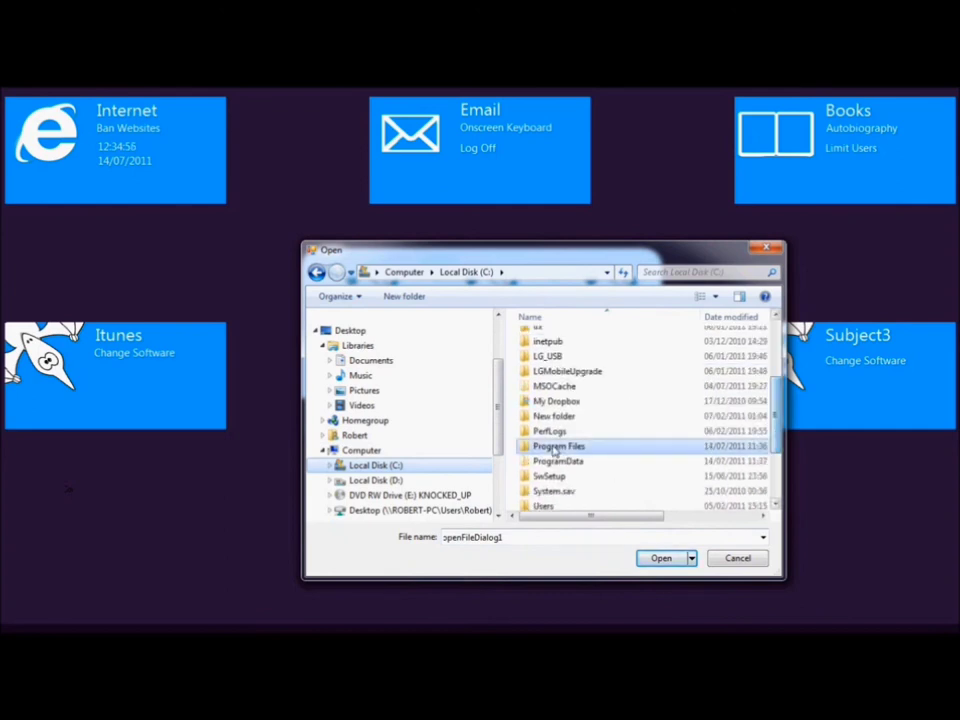
pyautogui.doubleClick(604, 449)
pyautogui.scroll(-1, 590, 488)
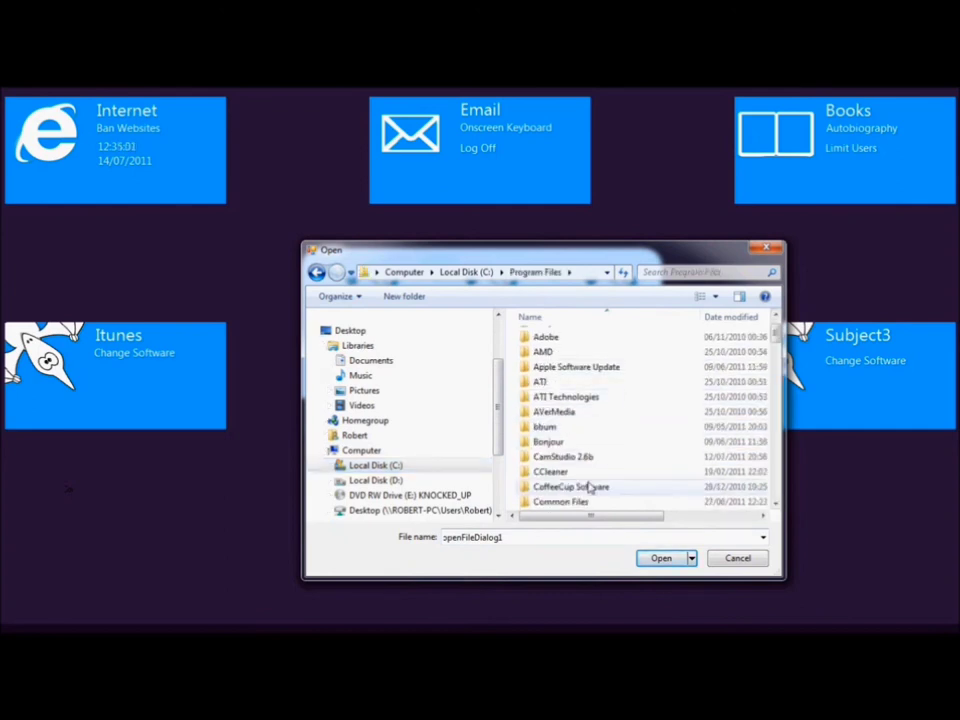
pyautogui.scroll(-4, 592, 487)
pyautogui.doubleClick(578, 472)
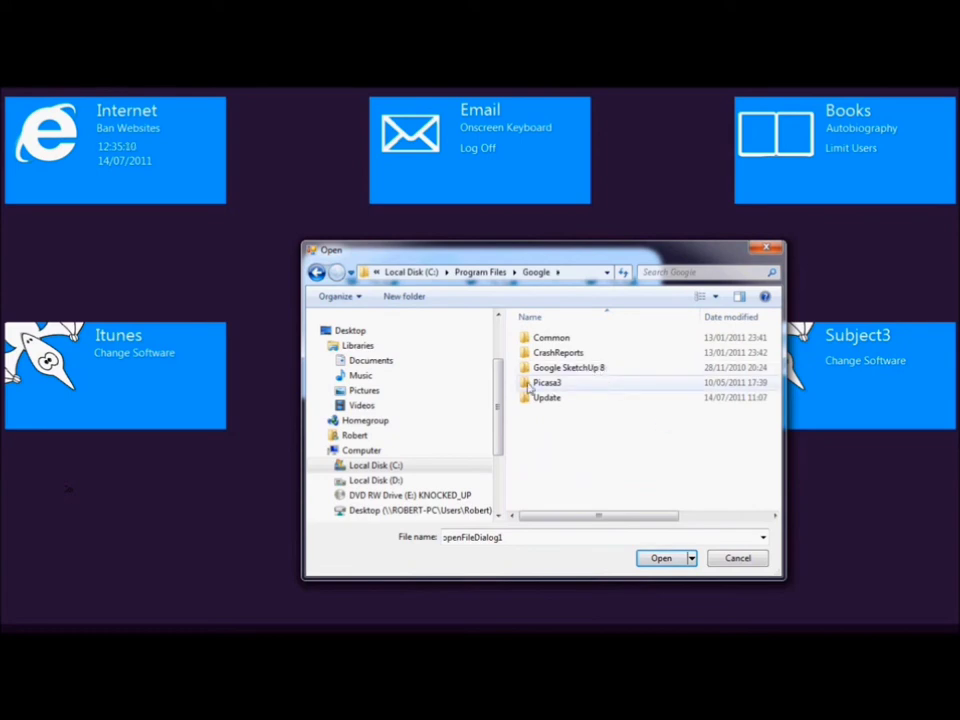
pyautogui.doubleClick(545, 383)
pyautogui.doubleClick(546, 489)
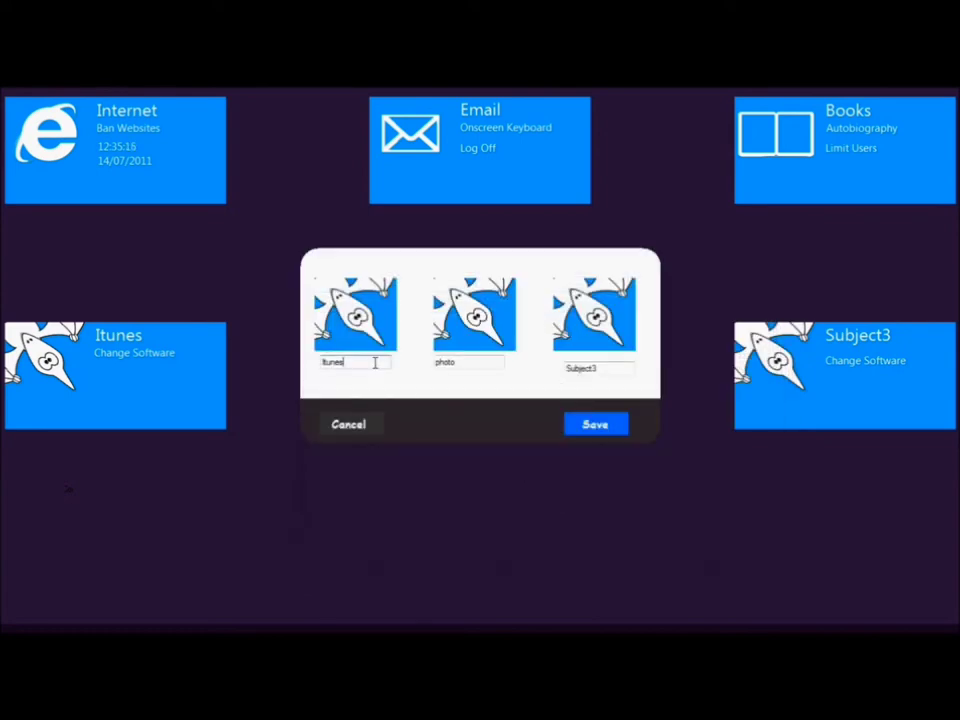
# Confirm Picasa3 as the program, rename the tile Picasa3, and save it.
pyautogui.doubleClick(375, 363)
pyautogui.click(355, 315)
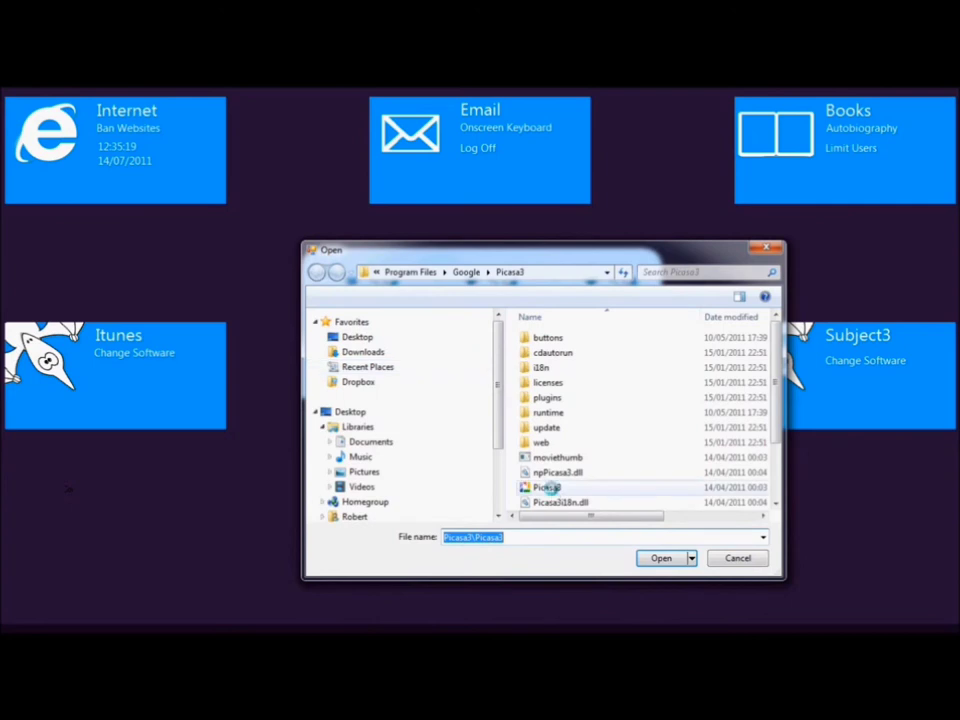
pyautogui.rightClick(549, 488)
pyautogui.click(463, 538)
pyautogui.doubleClick(456, 544)
pyautogui.rightClick(456, 544)
pyautogui.click(492, 386)
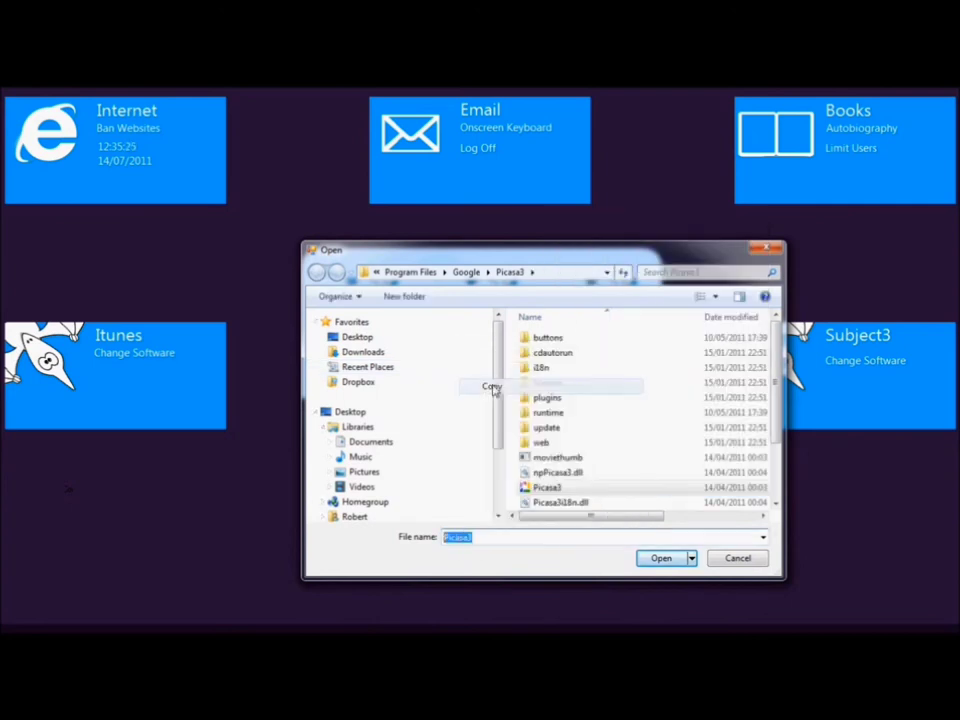
pyautogui.click(658, 560)
pyautogui.rightClick(361, 362)
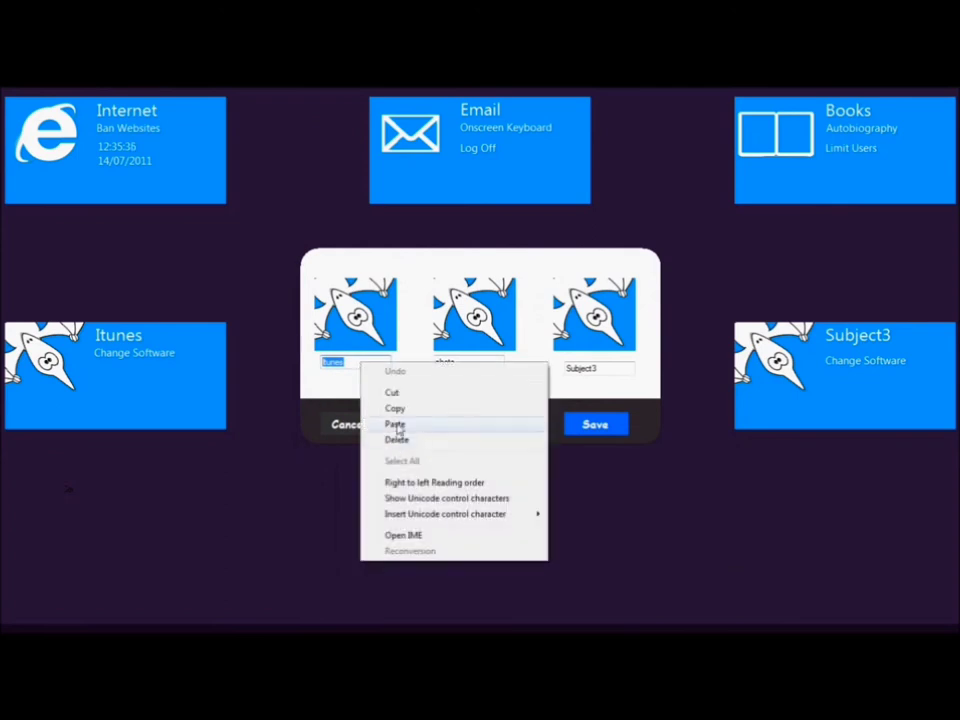
pyautogui.click(394, 425)
pyautogui.click(590, 431)
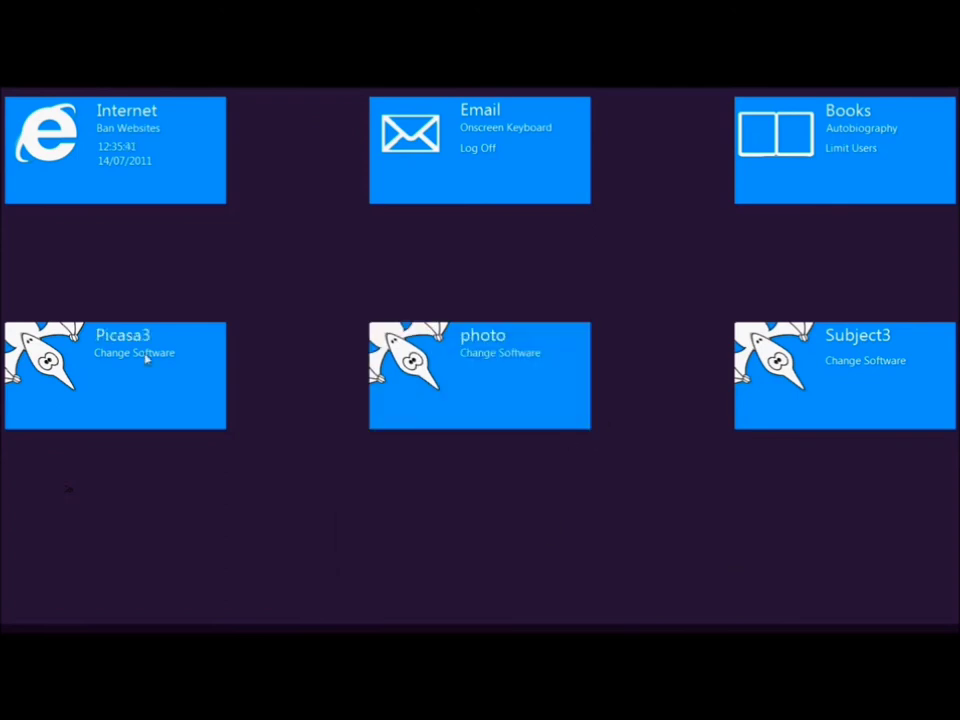
# Allow students to use Calculator and Notepad and save the permissions.
pyautogui.click(852, 150)
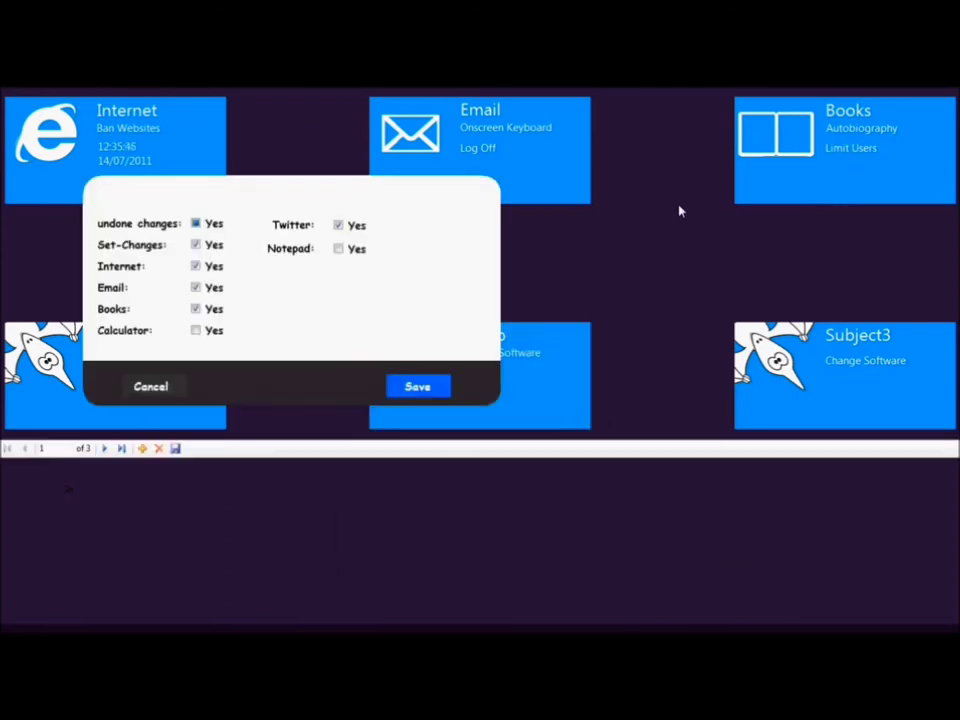
pyautogui.click(196, 330)
pyautogui.click(338, 248)
pyautogui.click(420, 389)
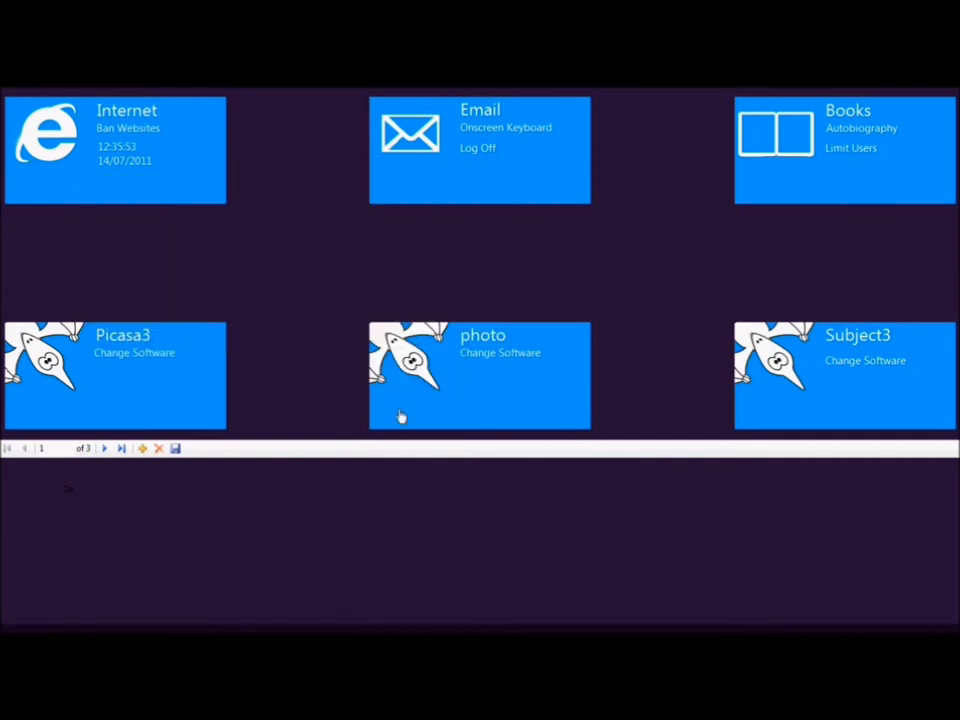
# Link the Subject3 tile to the TweetDeck program in Program Files\TweetDeck.
pyautogui.click(864, 361)
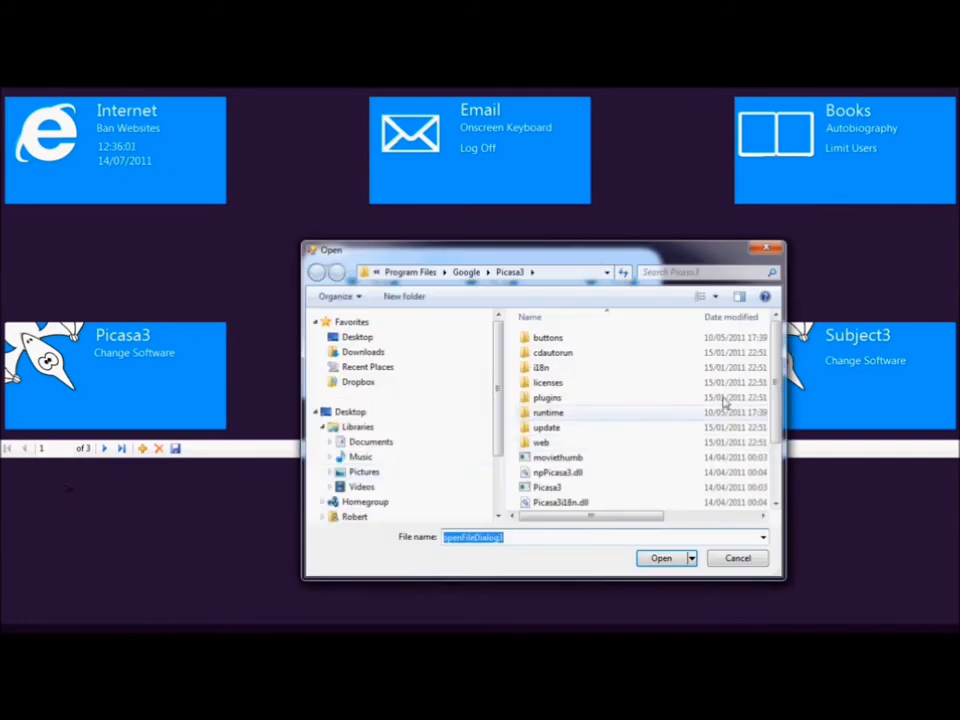
pyautogui.click(405, 272)
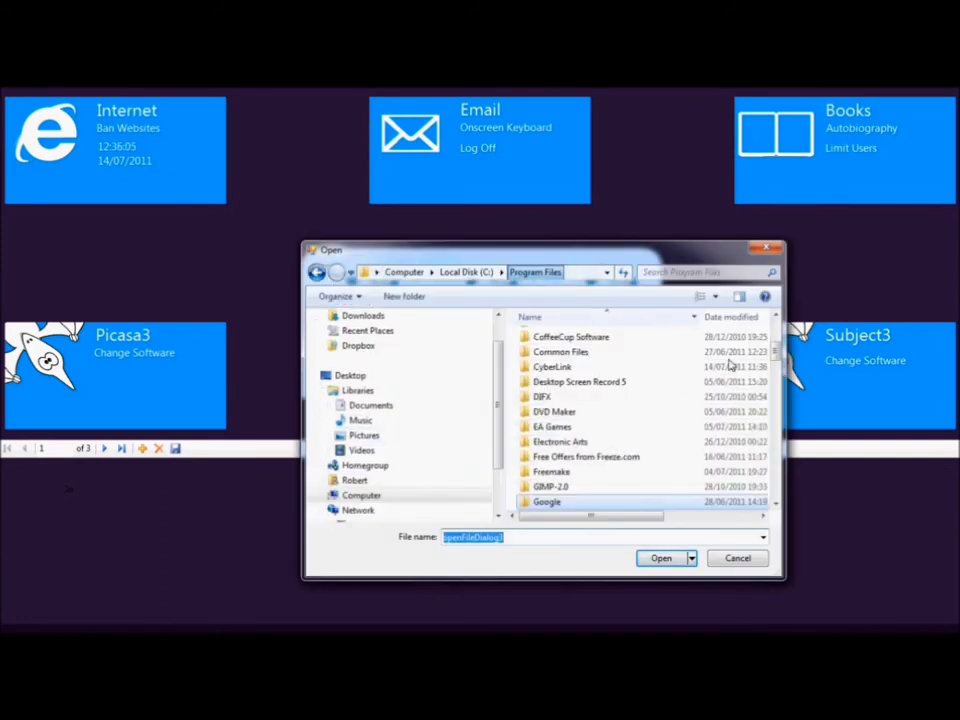
pyautogui.moveTo(776, 399); pyautogui.dragTo(776, 470)
pyautogui.click(545, 476)
pyautogui.doubleClick(545, 476)
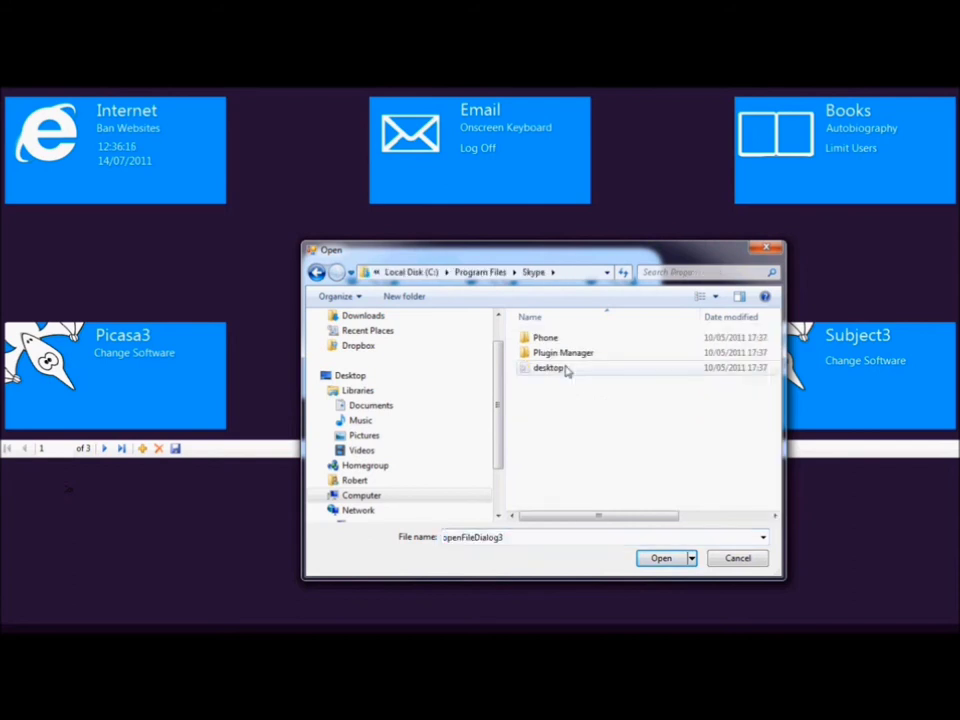
pyautogui.click(316, 272)
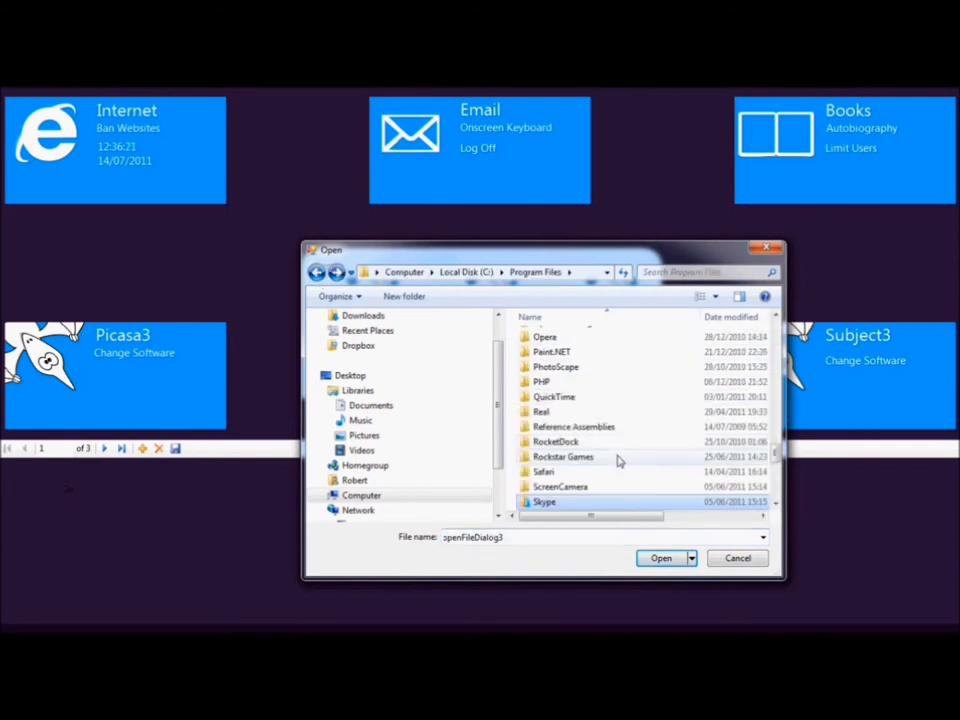
pyautogui.scroll(-3, 615, 462)
pyautogui.doubleClick(546, 426)
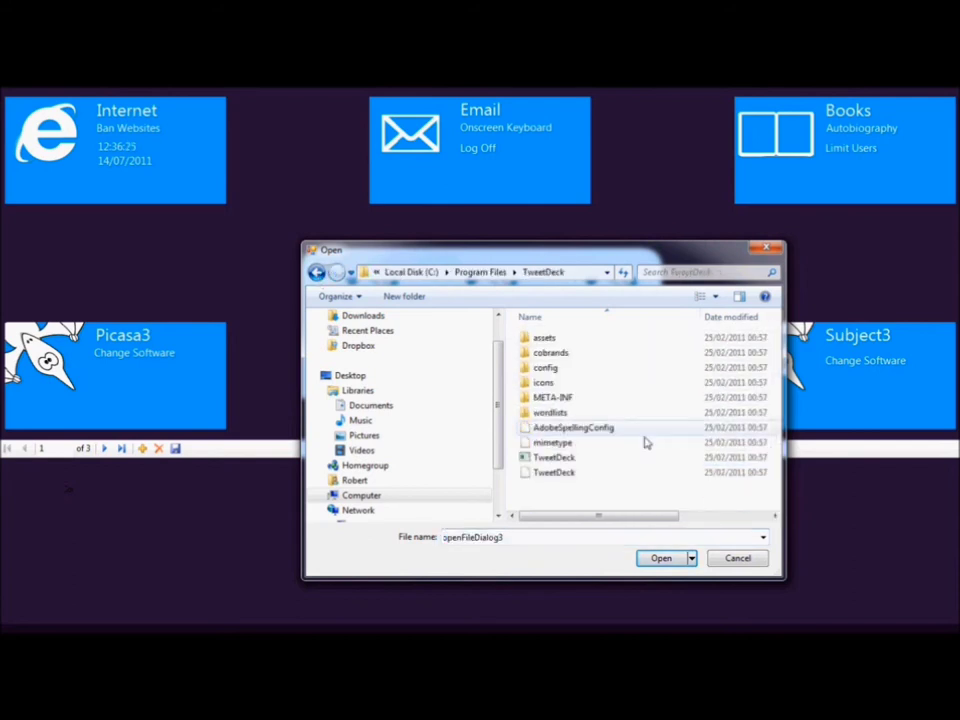
pyautogui.click(560, 458)
pyautogui.click(662, 558)
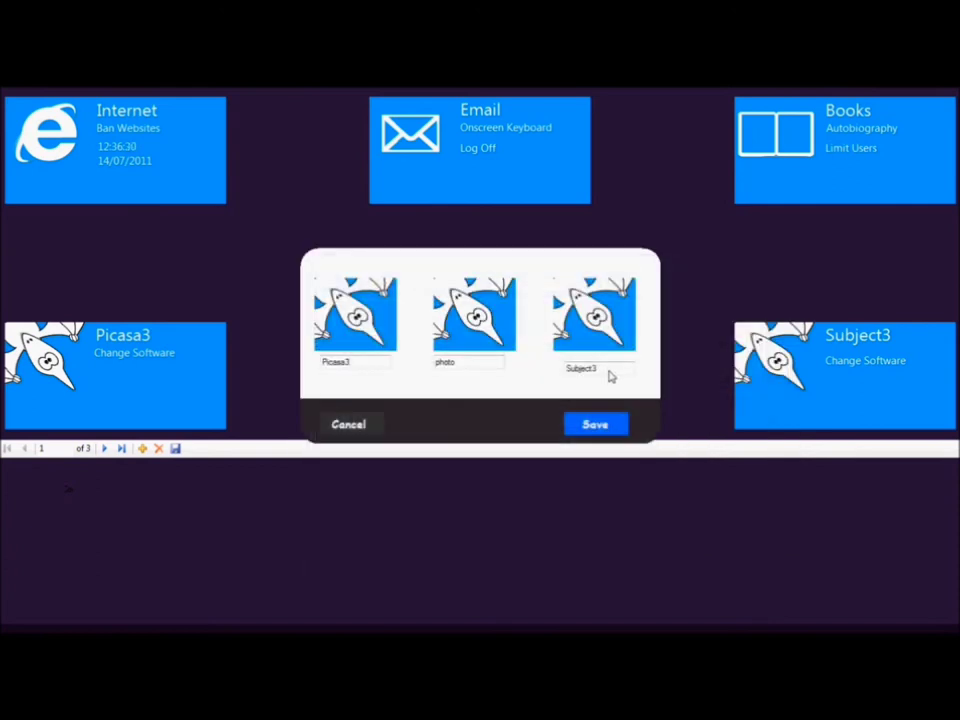
# Rename the Subject3 tile to TweetDeck and save its settings.
pyautogui.moveTo(610, 374); pyautogui.dragTo(534, 368)
pyautogui.write('TweetDeck')
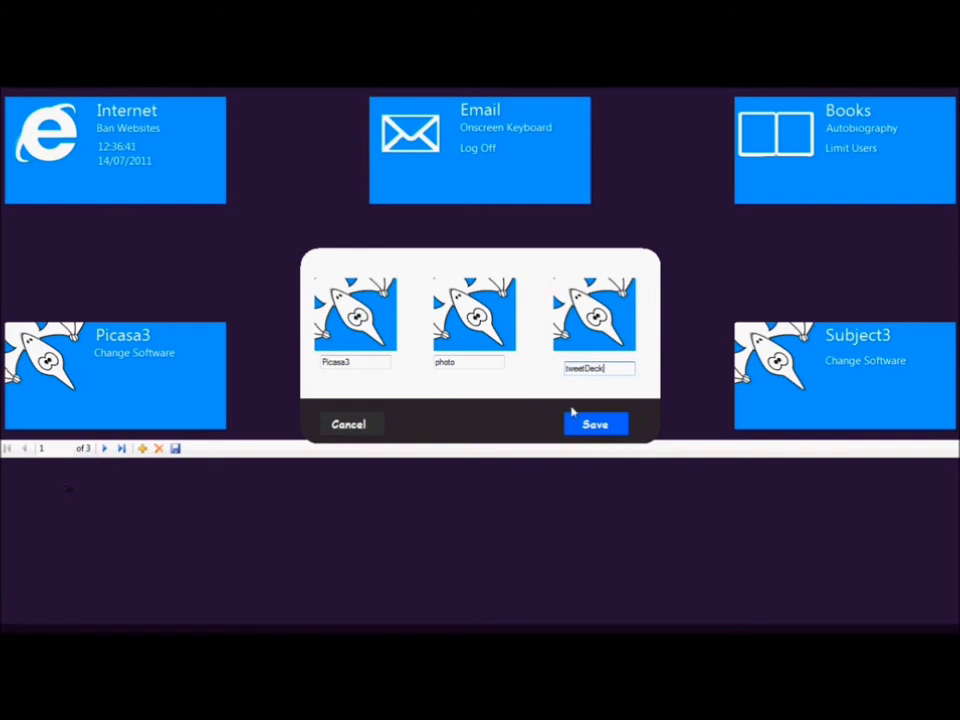
pyautogui.click(580, 428)
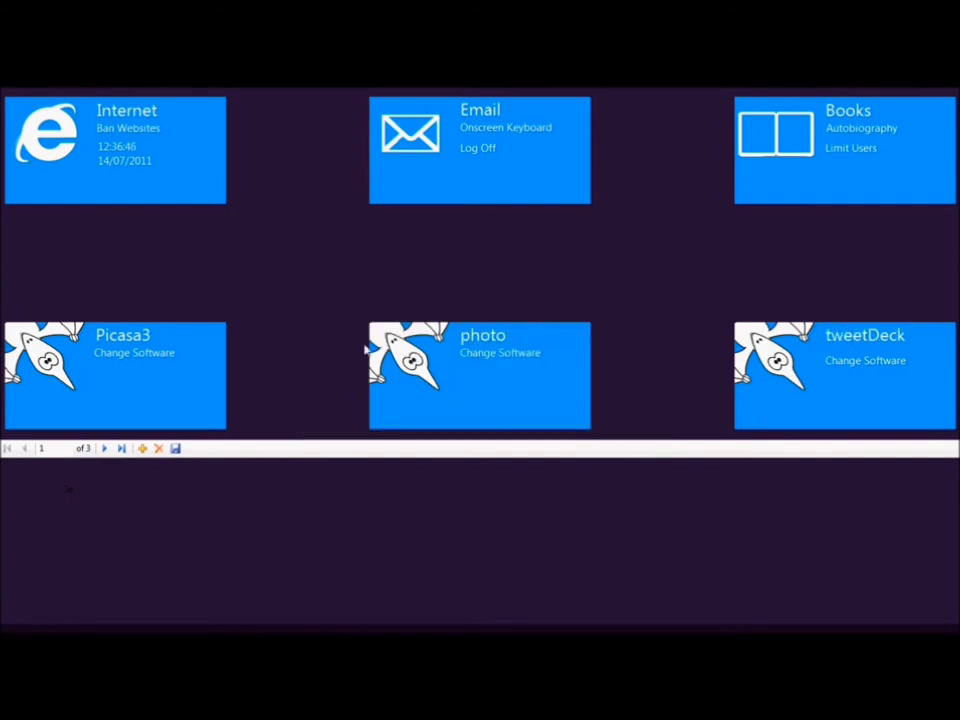
# Review the banned websites list, then show and close the on-screen keyboard.
pyautogui.click(125, 129)
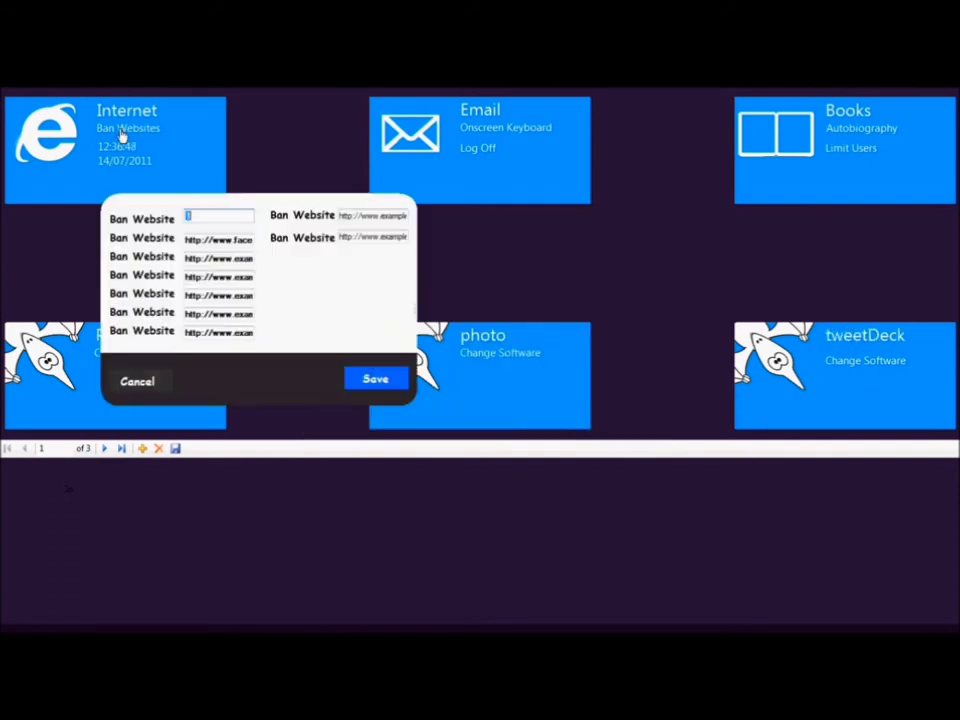
pyautogui.doubleClick(252, 240)
pyautogui.click(413, 92)
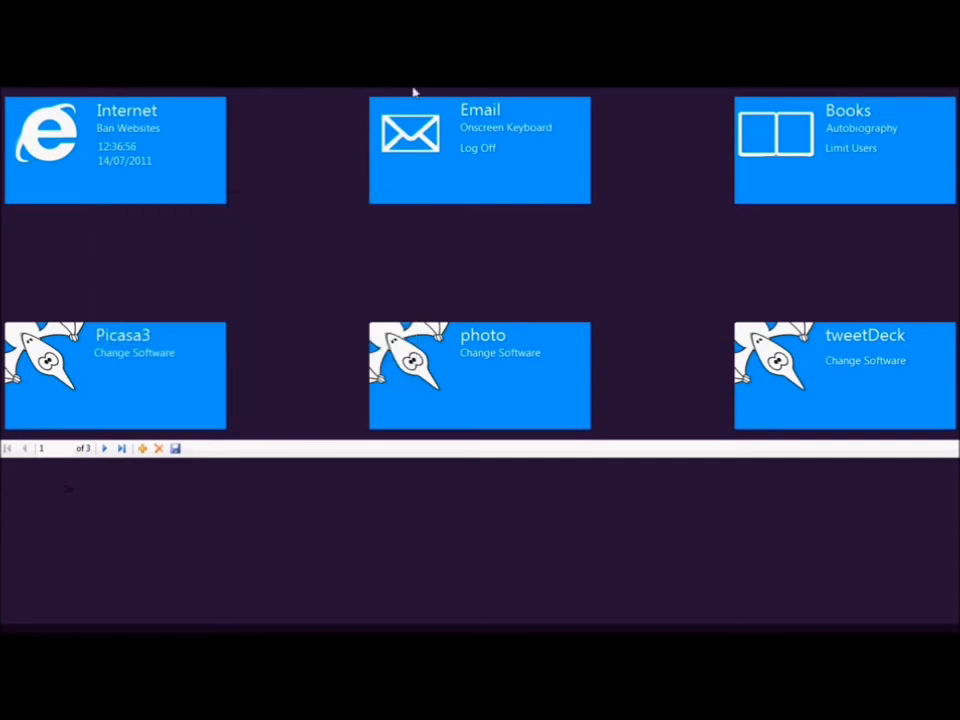
pyautogui.click(506, 131)
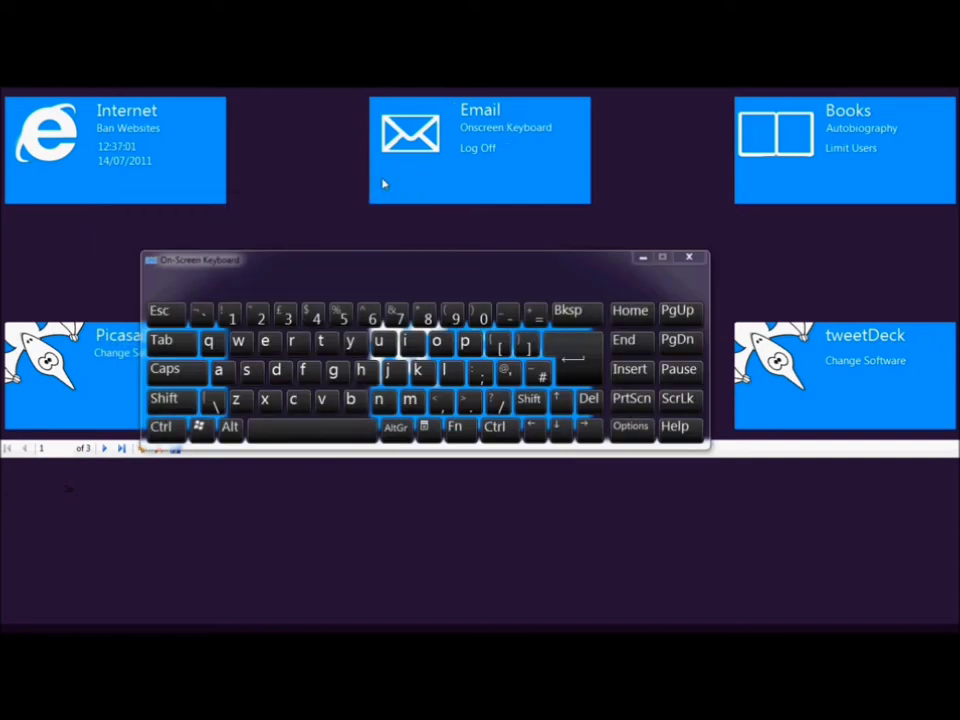
pyautogui.click(688, 257)
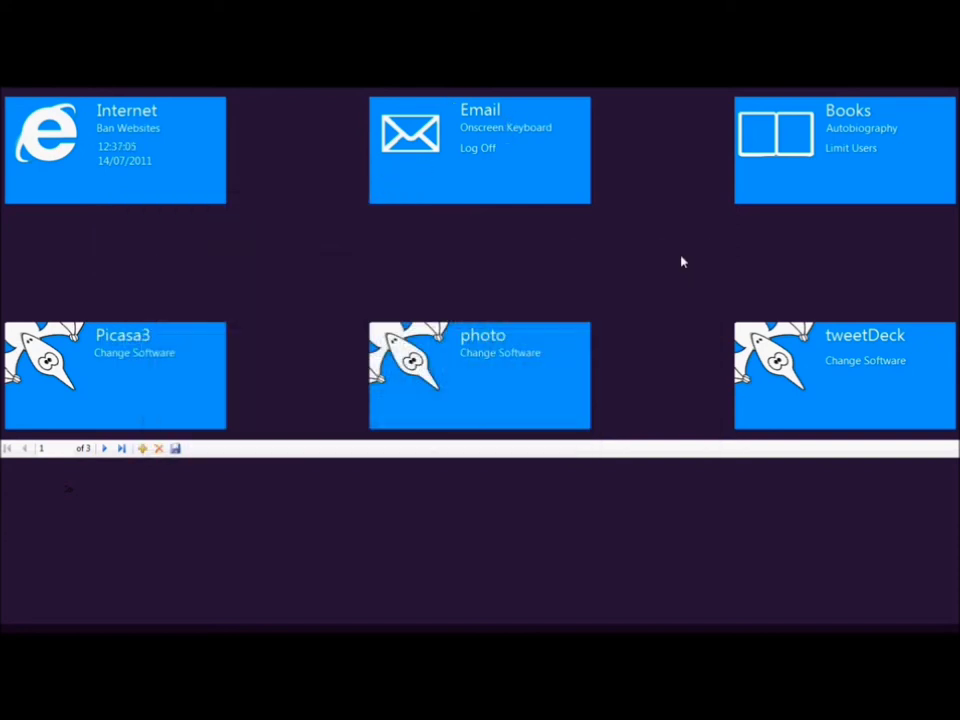
# Open the student records table and switch to the teacher records.
pyautogui.click(846, 133)
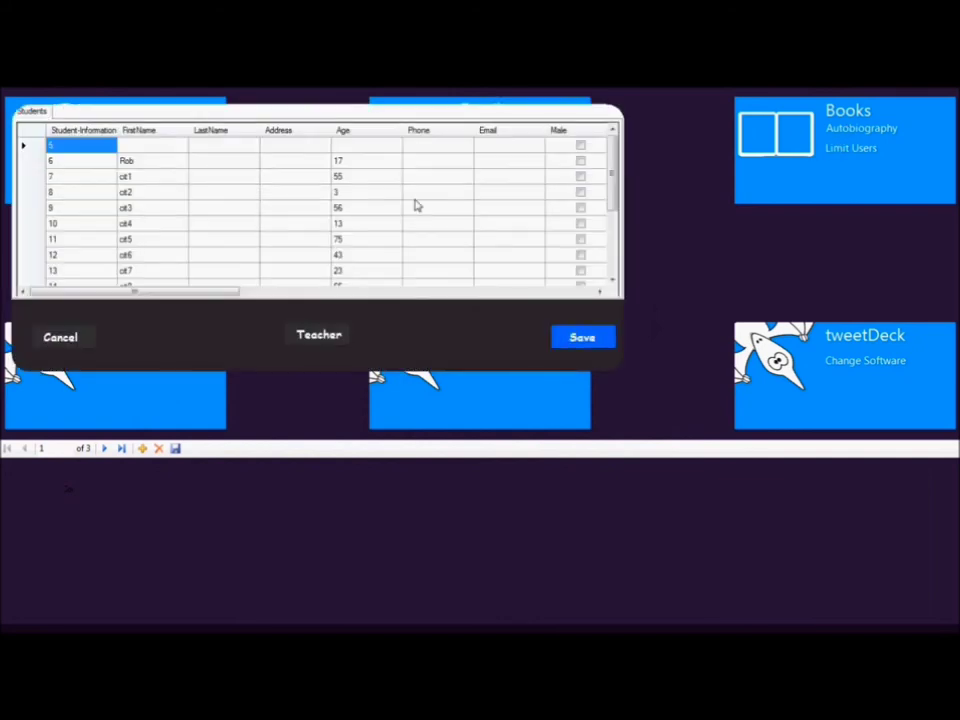
pyautogui.moveTo(212, 295); pyautogui.dragTo(359, 296)
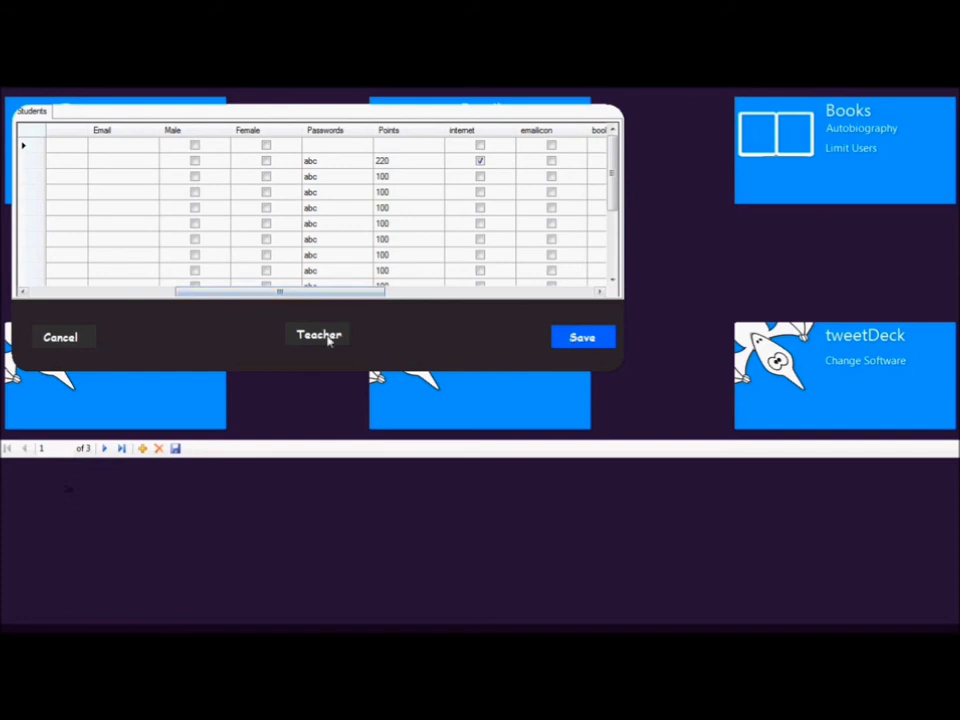
pyautogui.click(582, 338)
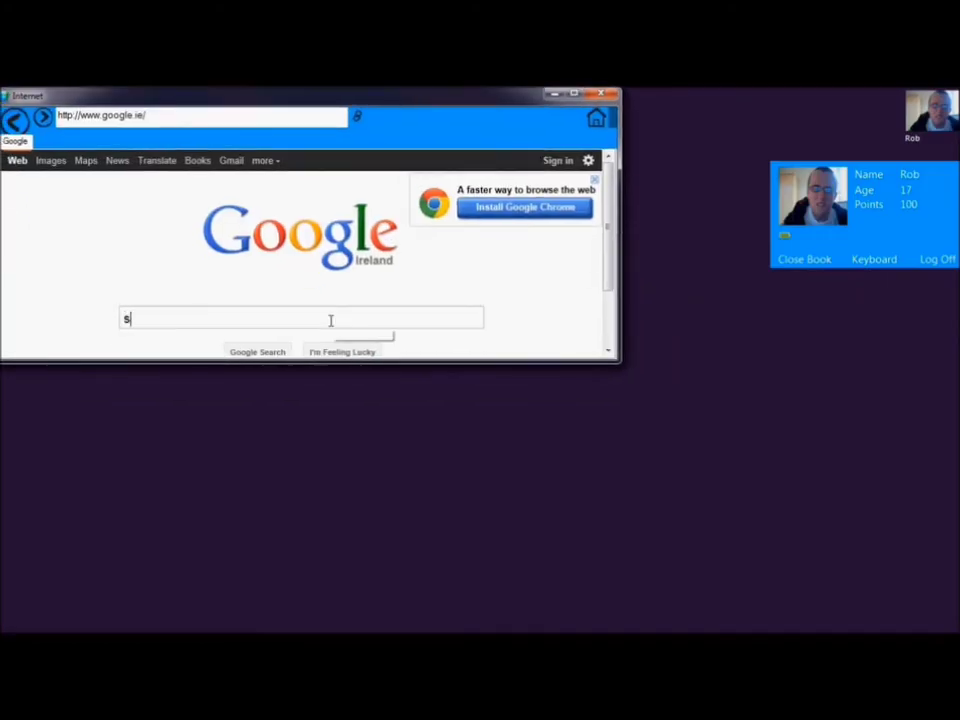
# Search Google for skoool.ie and open the site, earning 20 points for a total of 120.
pyautogui.write('koool.')
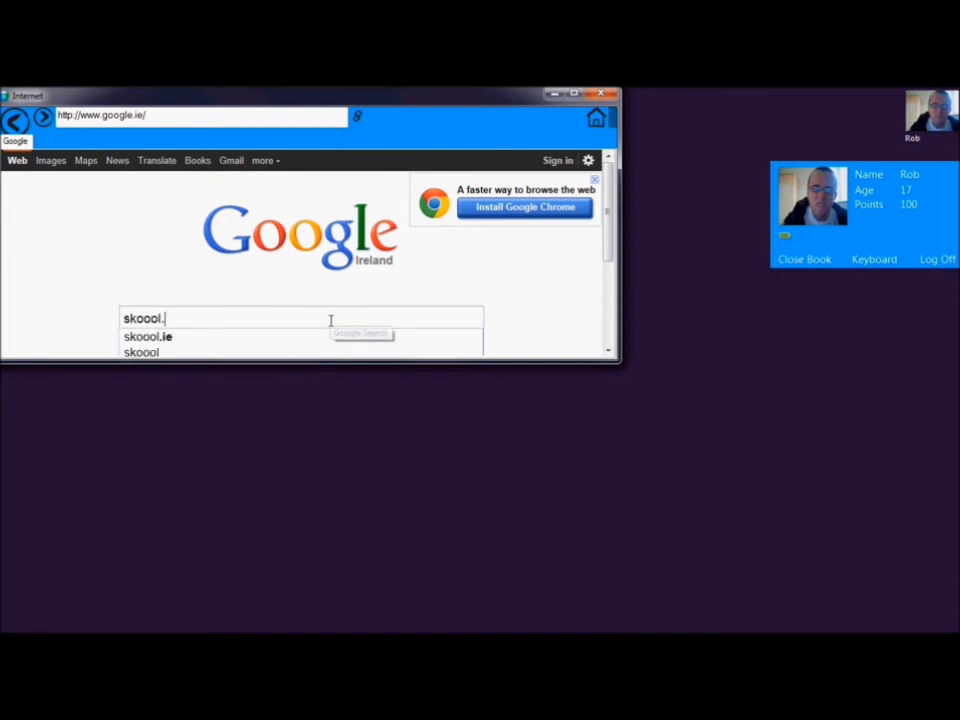
pyautogui.write('ie')
pyautogui.press('Return')
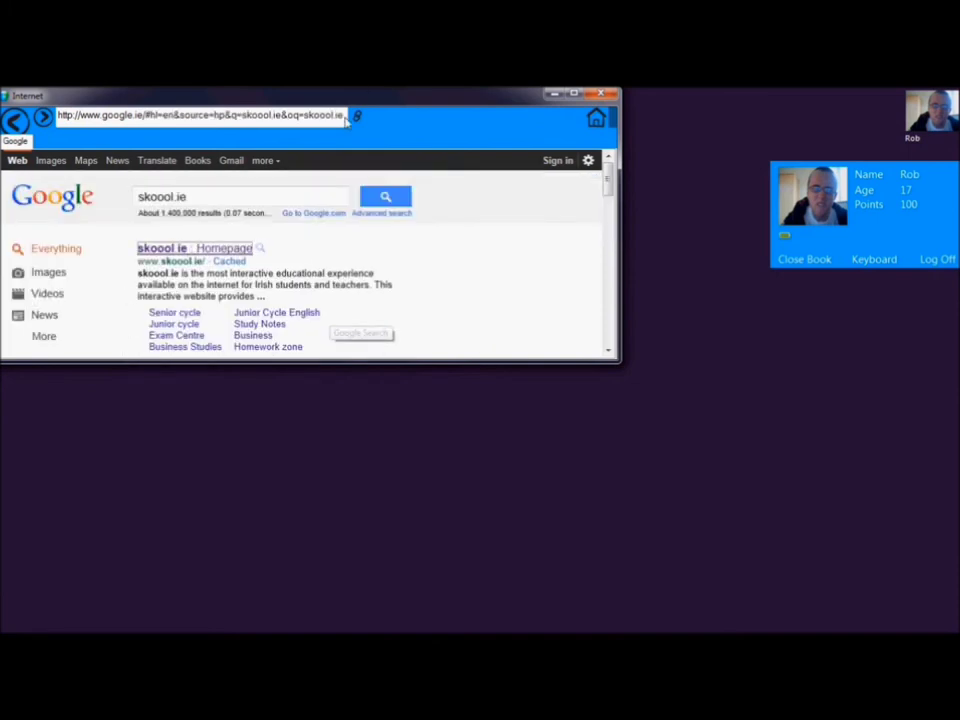
pyautogui.press('Return')
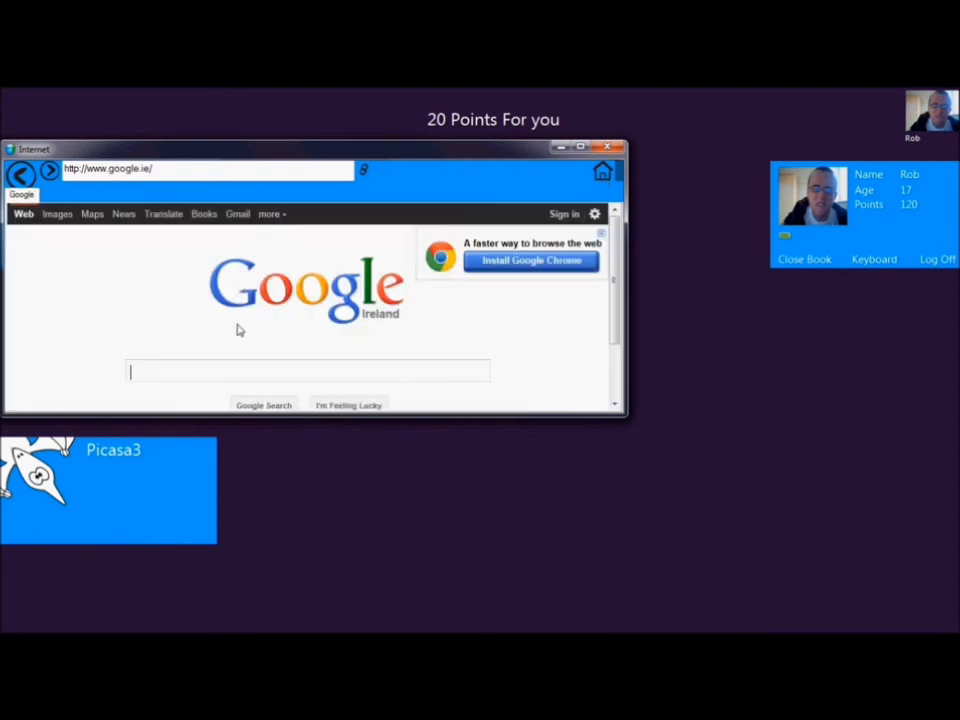
# Search Google for 'tested' and open the Tested website from the results.
pyautogui.write('tested')
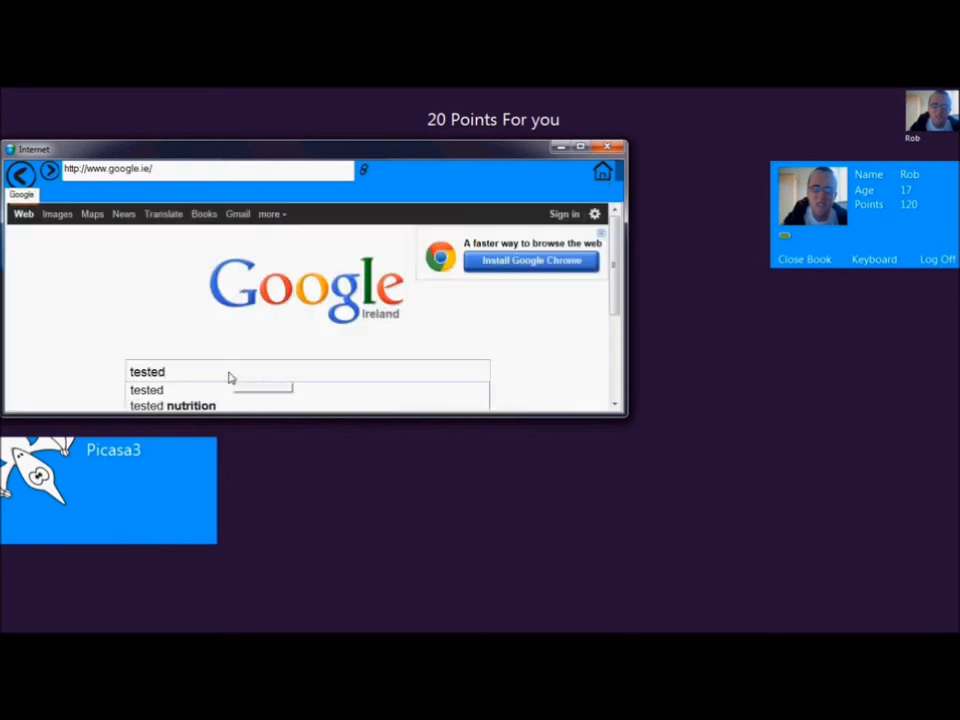
pyautogui.press('Return')
pyautogui.click(231, 305)
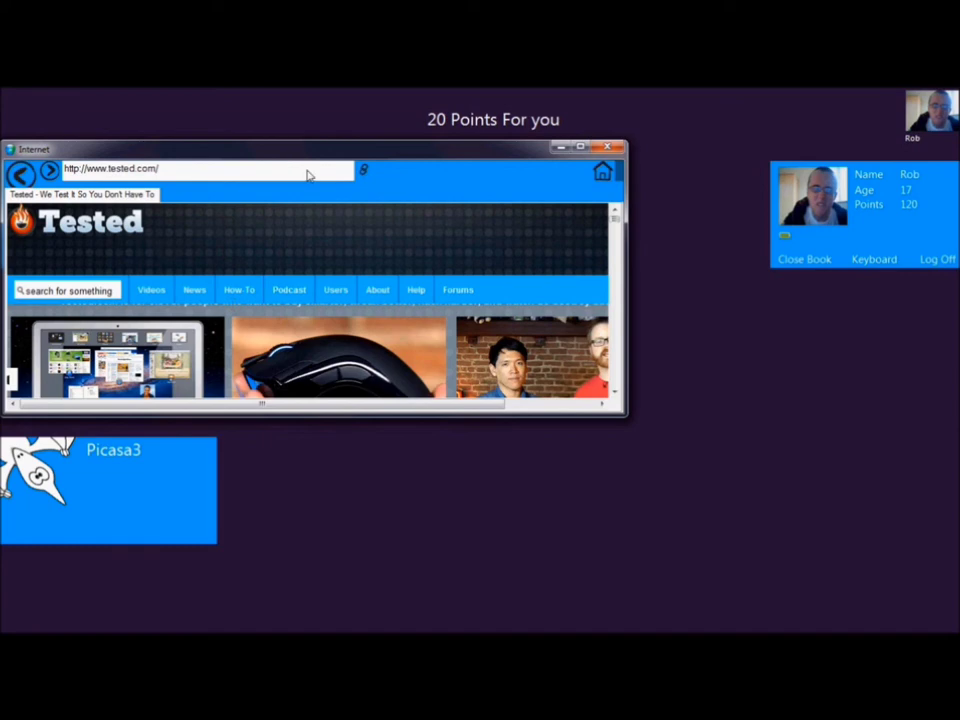
# Move the browser window, search 'tested' again, open tested.com, then return to Google's home page.
pyautogui.moveTo(300, 150); pyautogui.dragTo(403, 175)
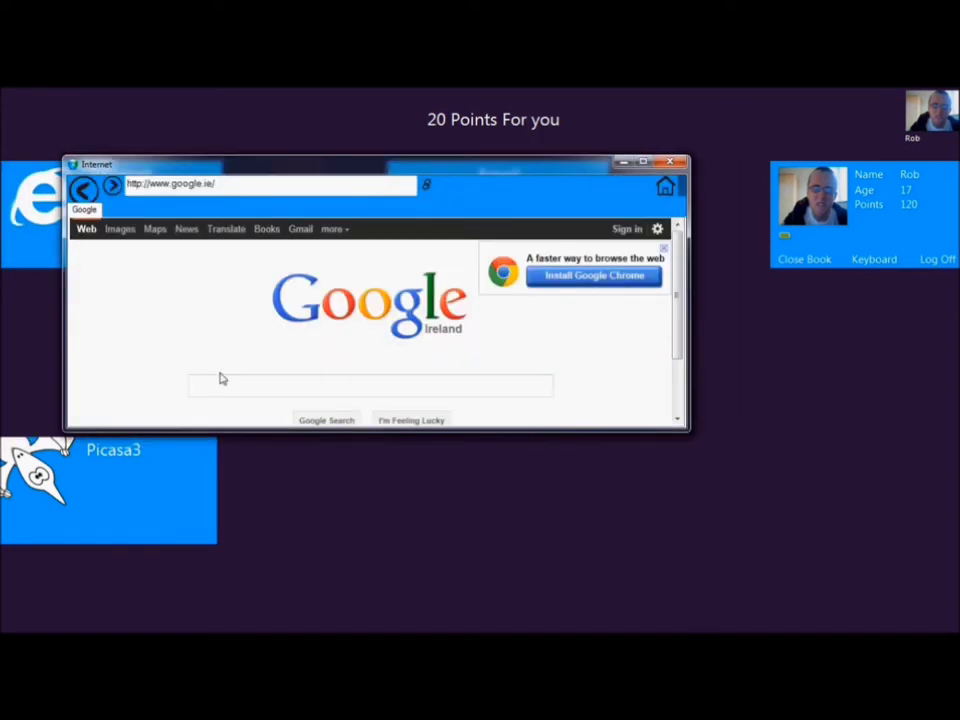
pyautogui.write('tested')
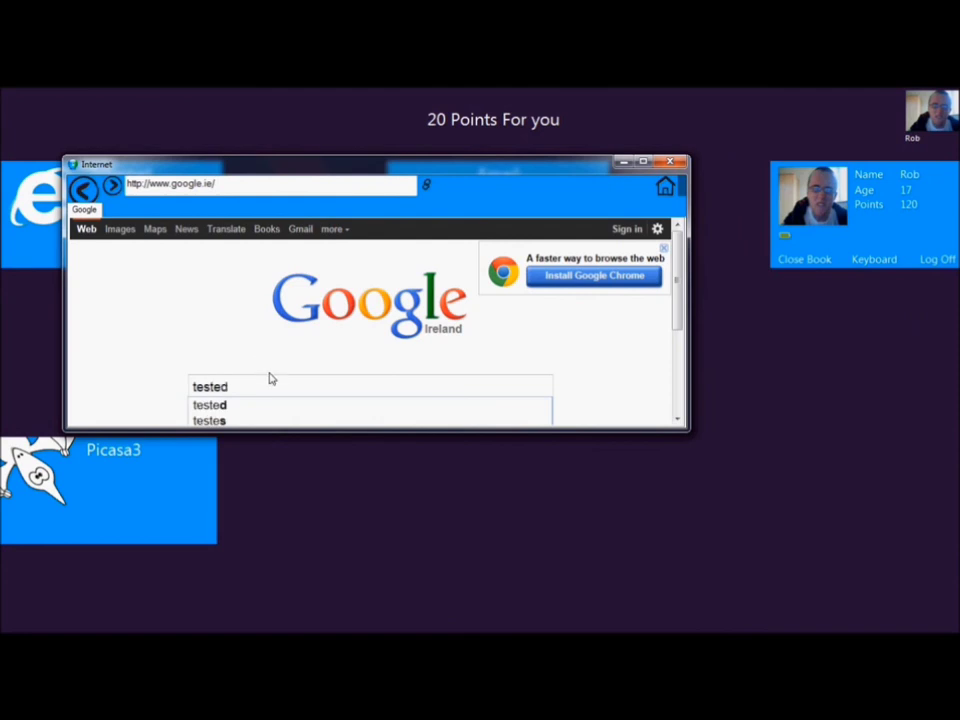
pyautogui.press('Return')
pyautogui.click(284, 322)
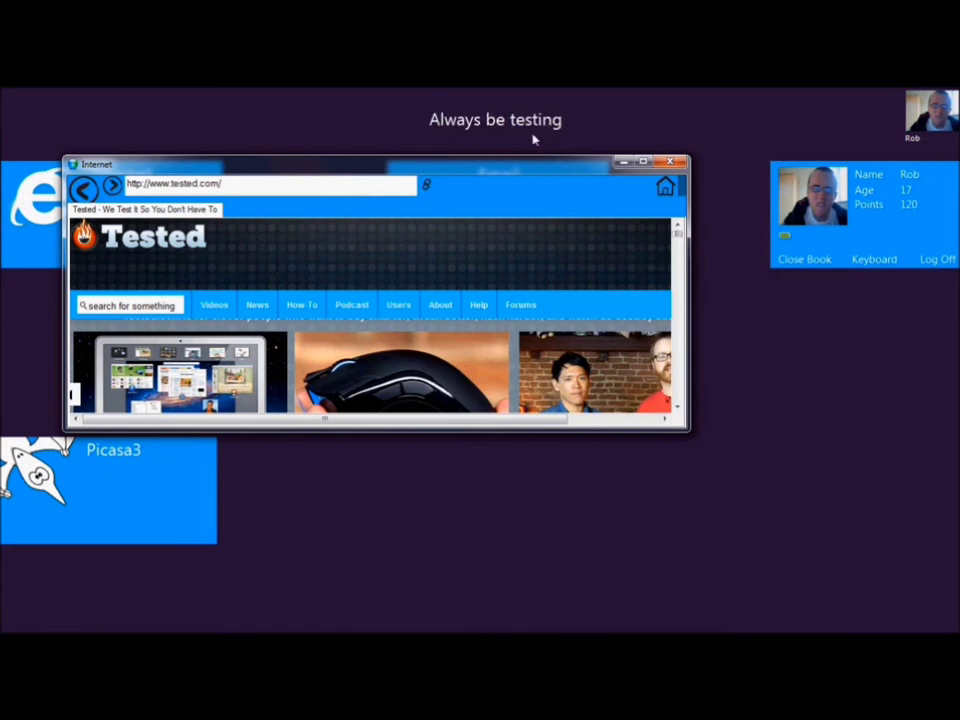
pyautogui.click(661, 190)
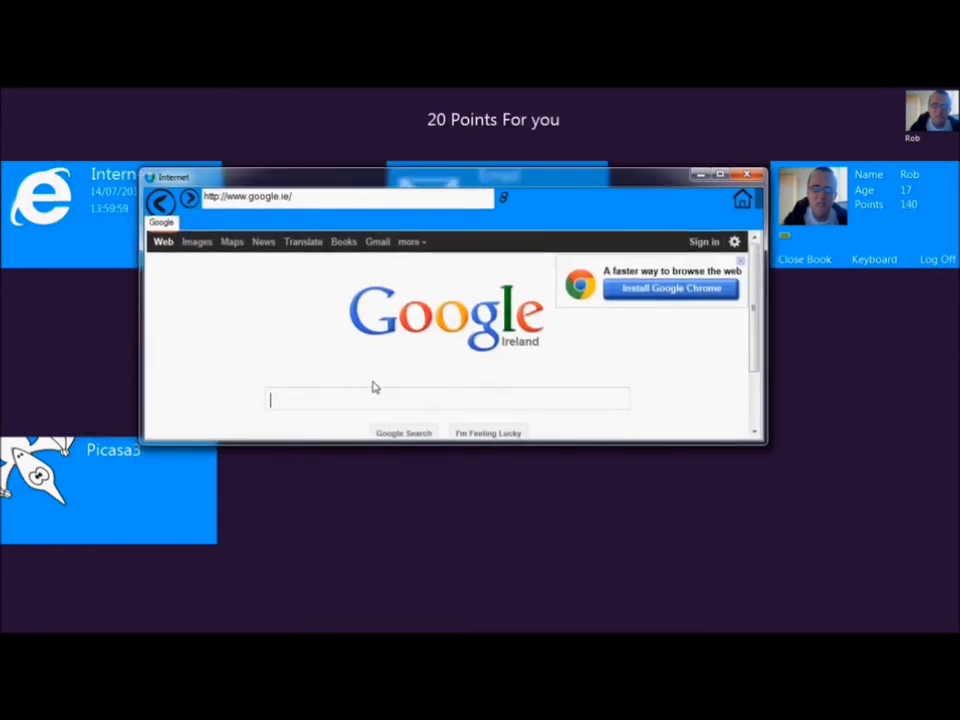
# Search for skool.ie and open the skoool.ie homepage for 160 points, then close the browser.
pyautogui.write('s')
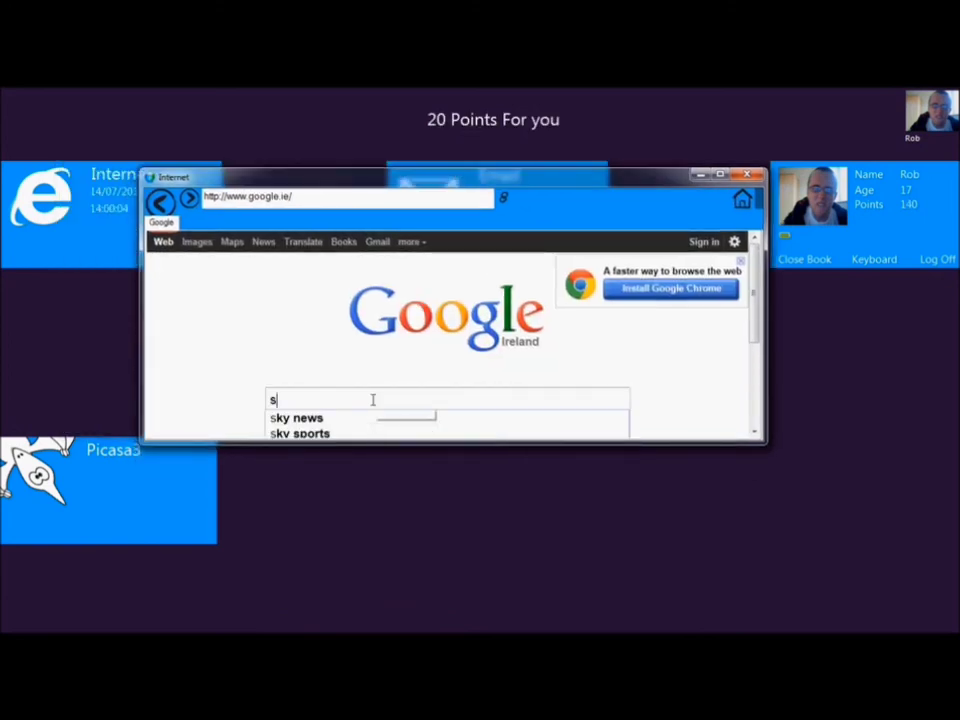
pyautogui.write('kool.ie')
pyautogui.press('Return')
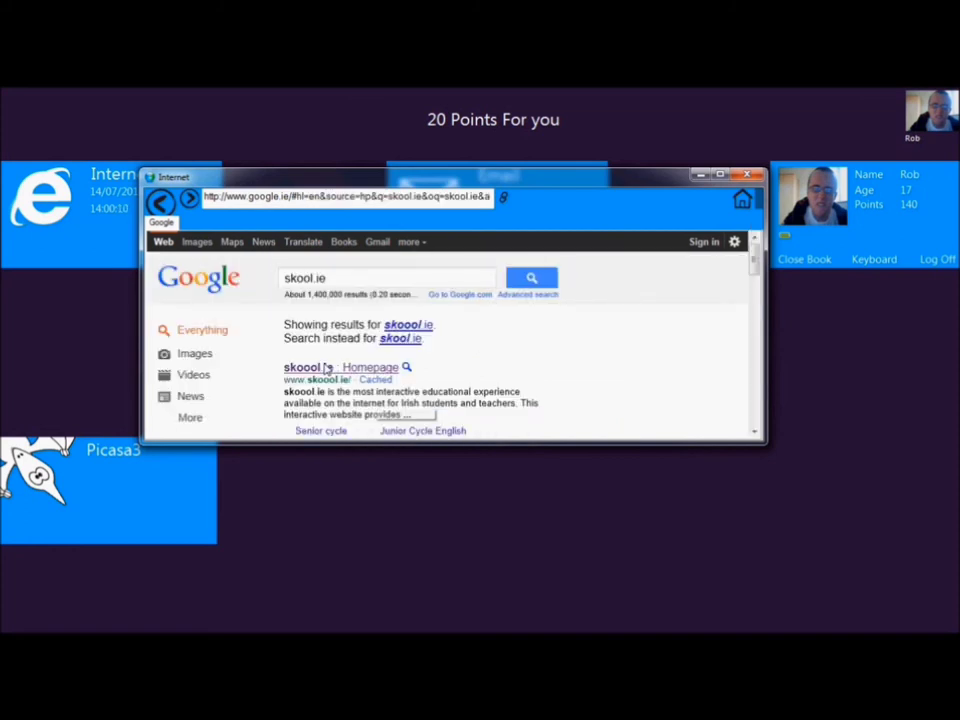
pyautogui.click(322, 369)
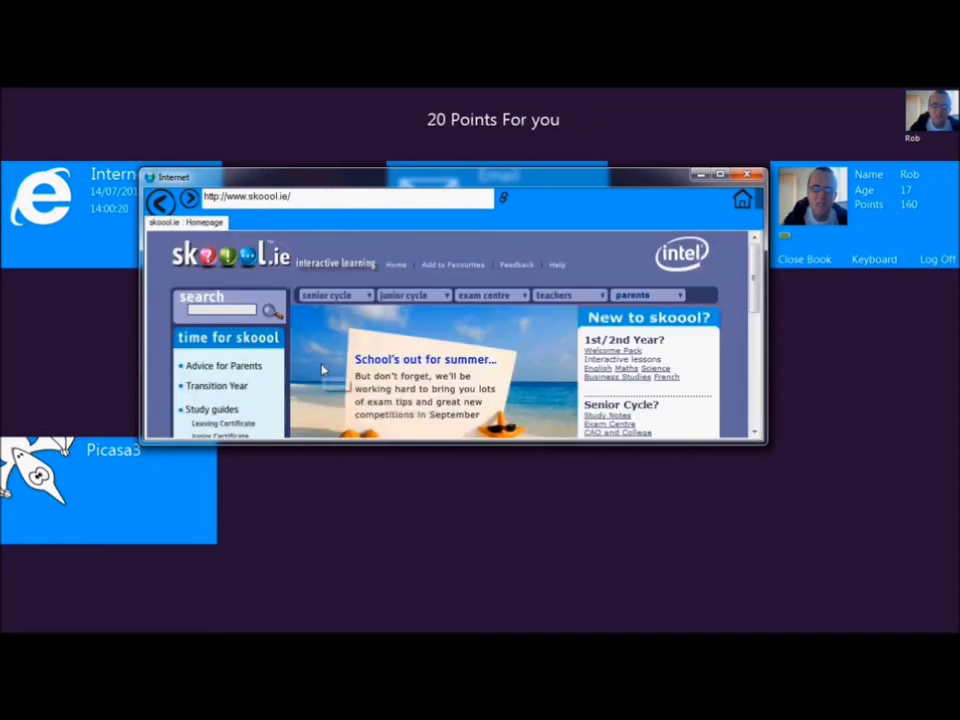
pyautogui.moveTo(390, 197); pyautogui.dragTo(455, 183)
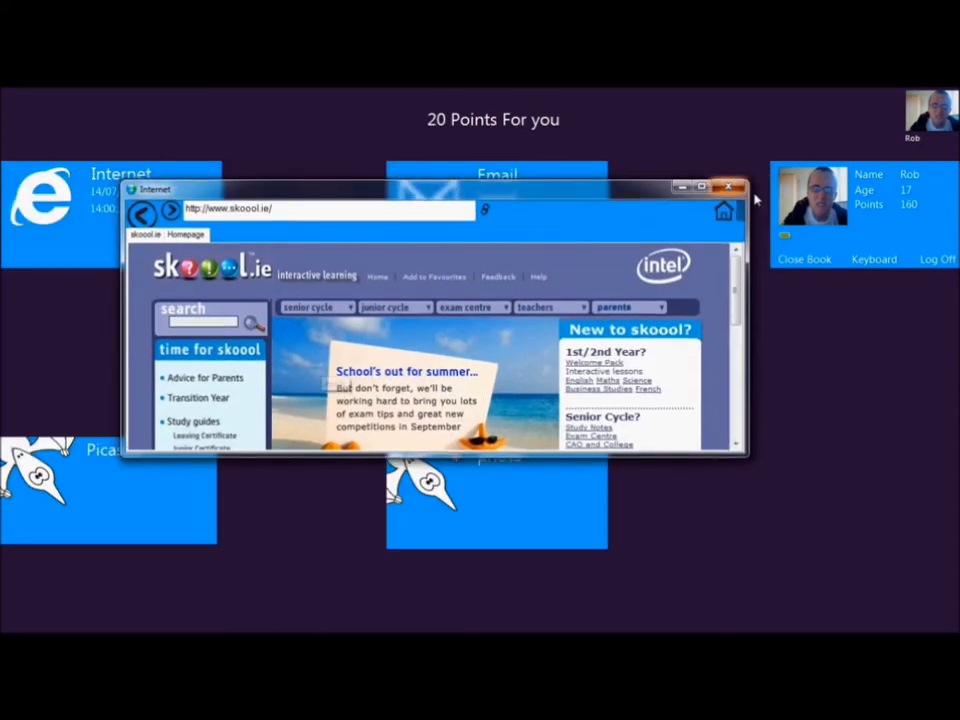
pyautogui.click(728, 186)
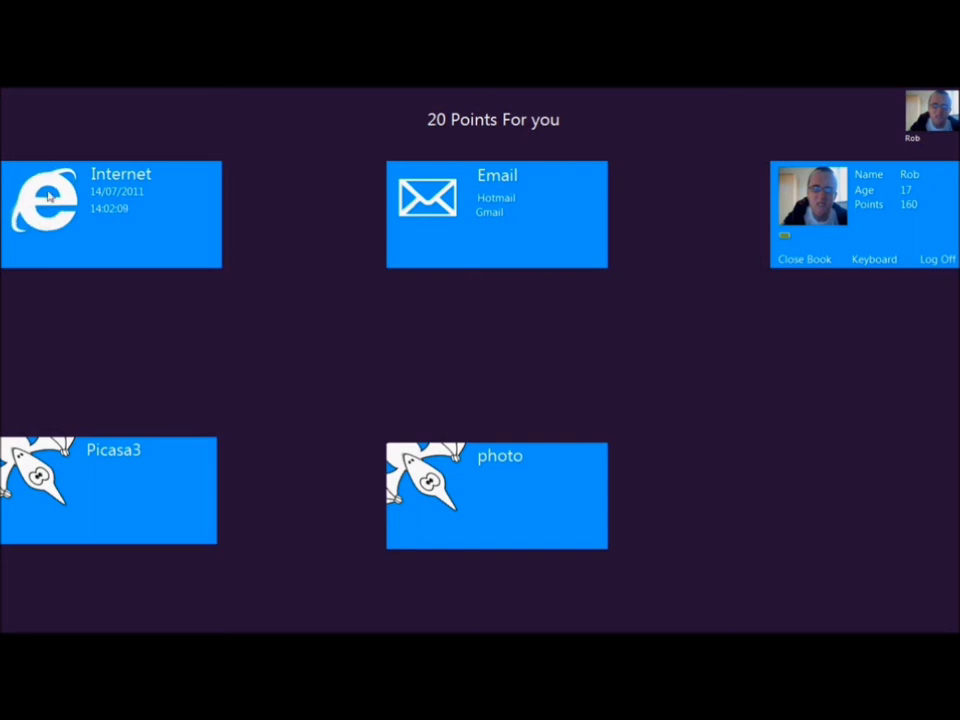
# Reopen the Internet browser from the tile screen.
pyautogui.click(115, 210)
# Open Facebook via a Google search (dropping points to 140), close the browser, and view the Books slate.
pyautogui.write('facebook')
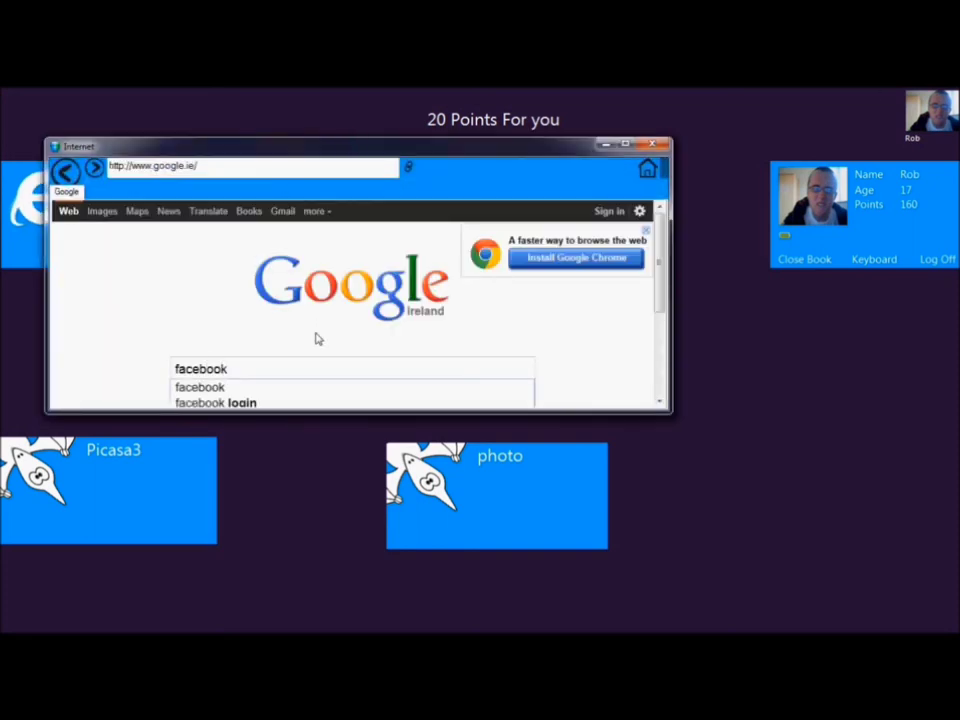
pyautogui.press('Return')
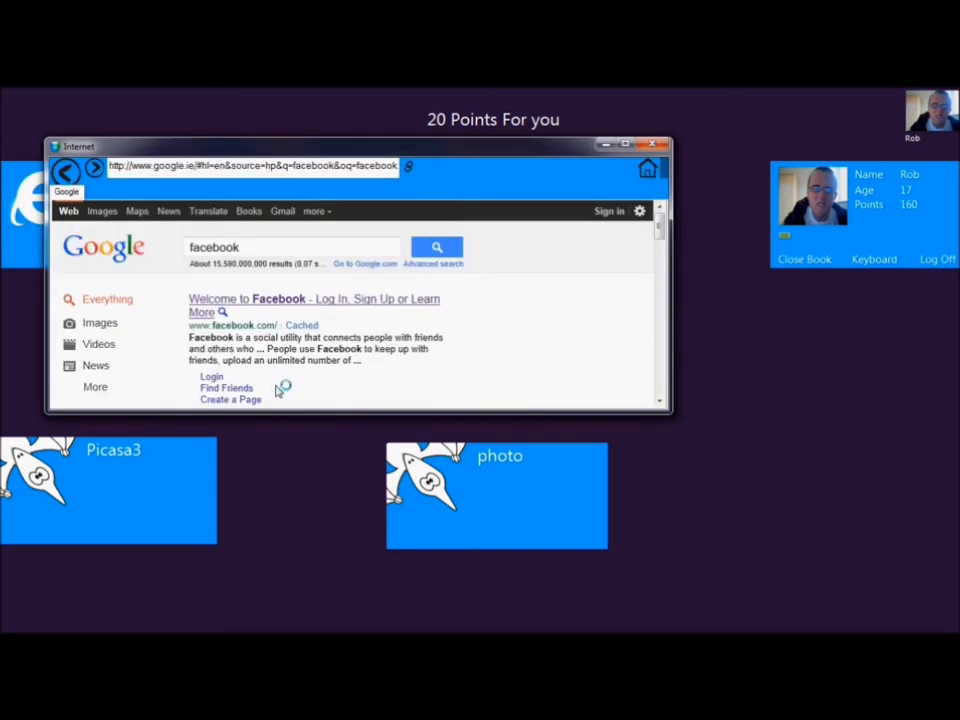
pyautogui.click(278, 300)
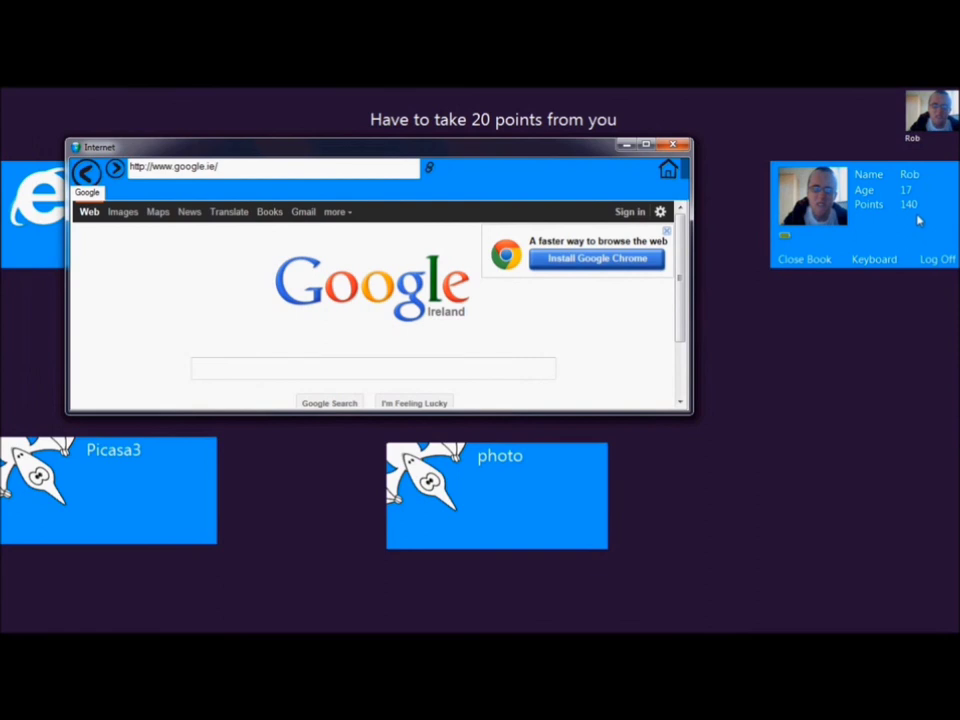
pyautogui.click(577, 504)
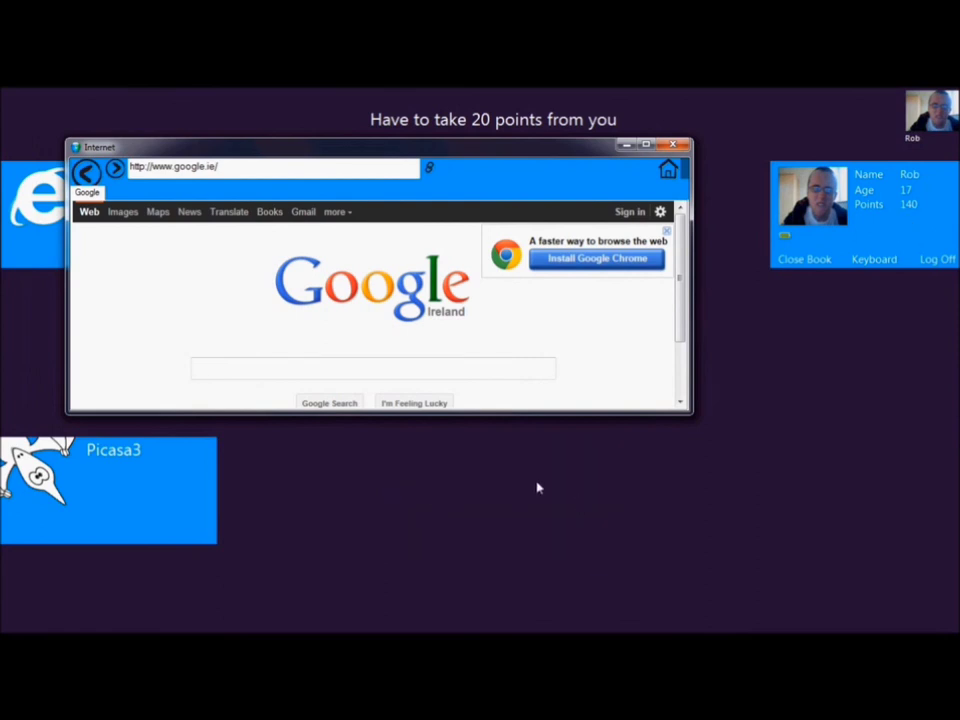
pyautogui.click(672, 145)
pyautogui.click(805, 262)
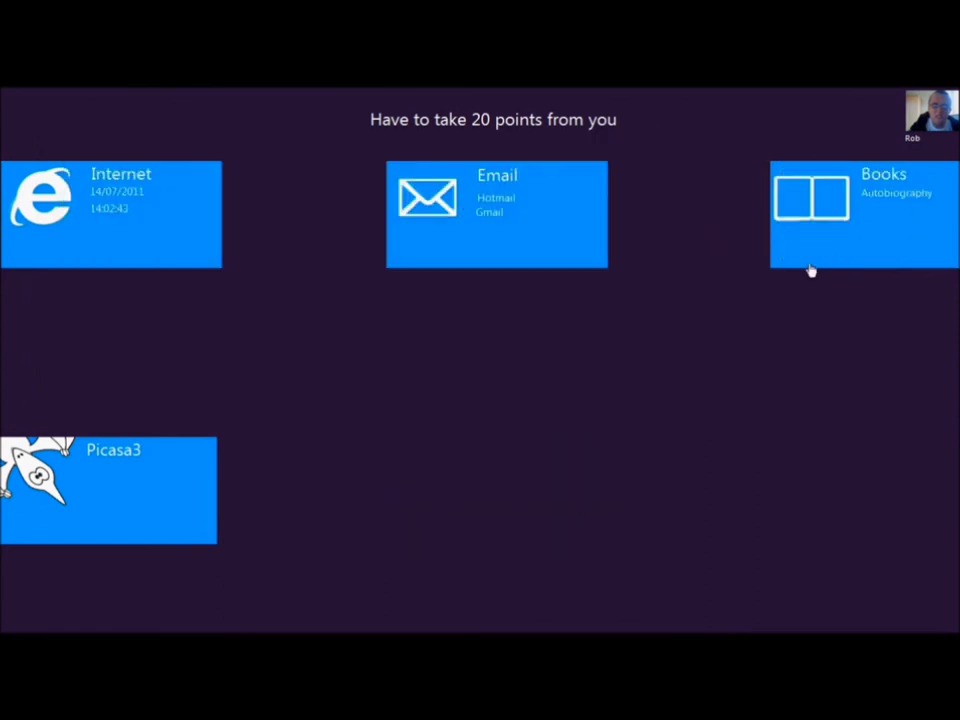